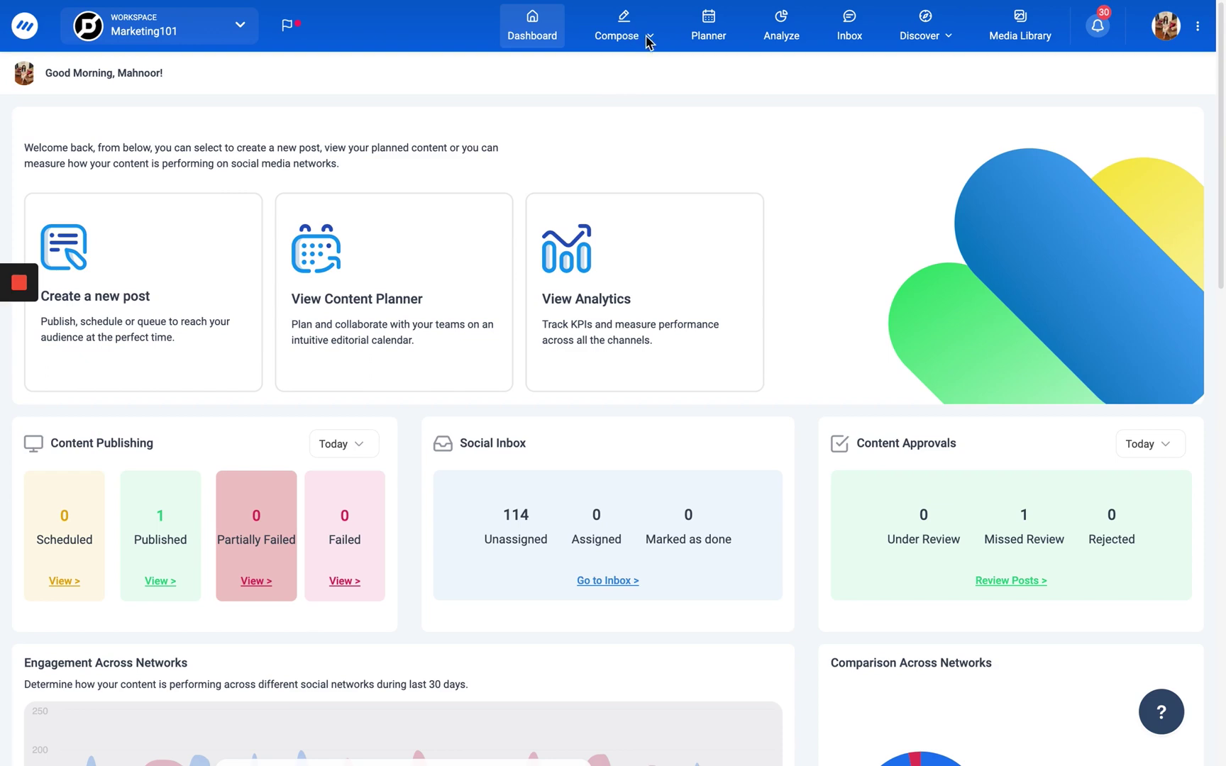
- Start a new social post for the Cookies Facebook page with the caption "Happy Caturday!"
{"action": "mouse_move", "coordinate": [644, 41]}
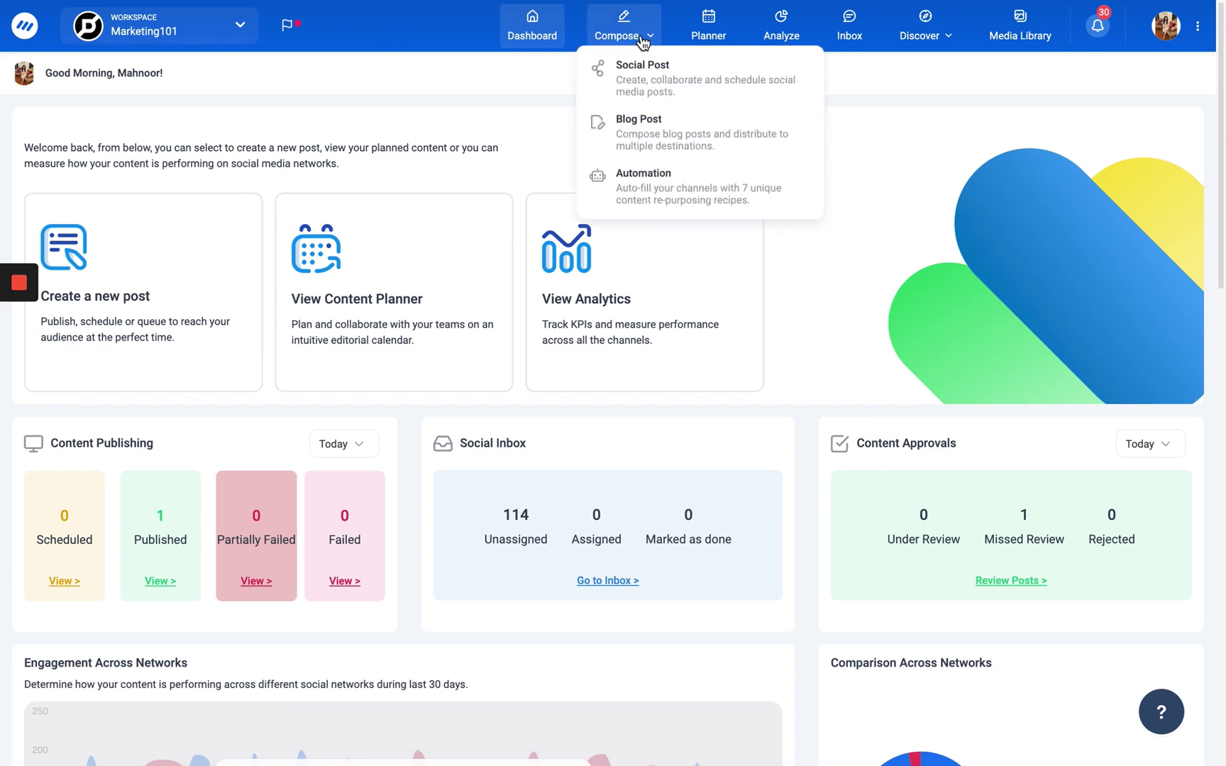
{"action": "left_click", "coordinate": [615, 86]}
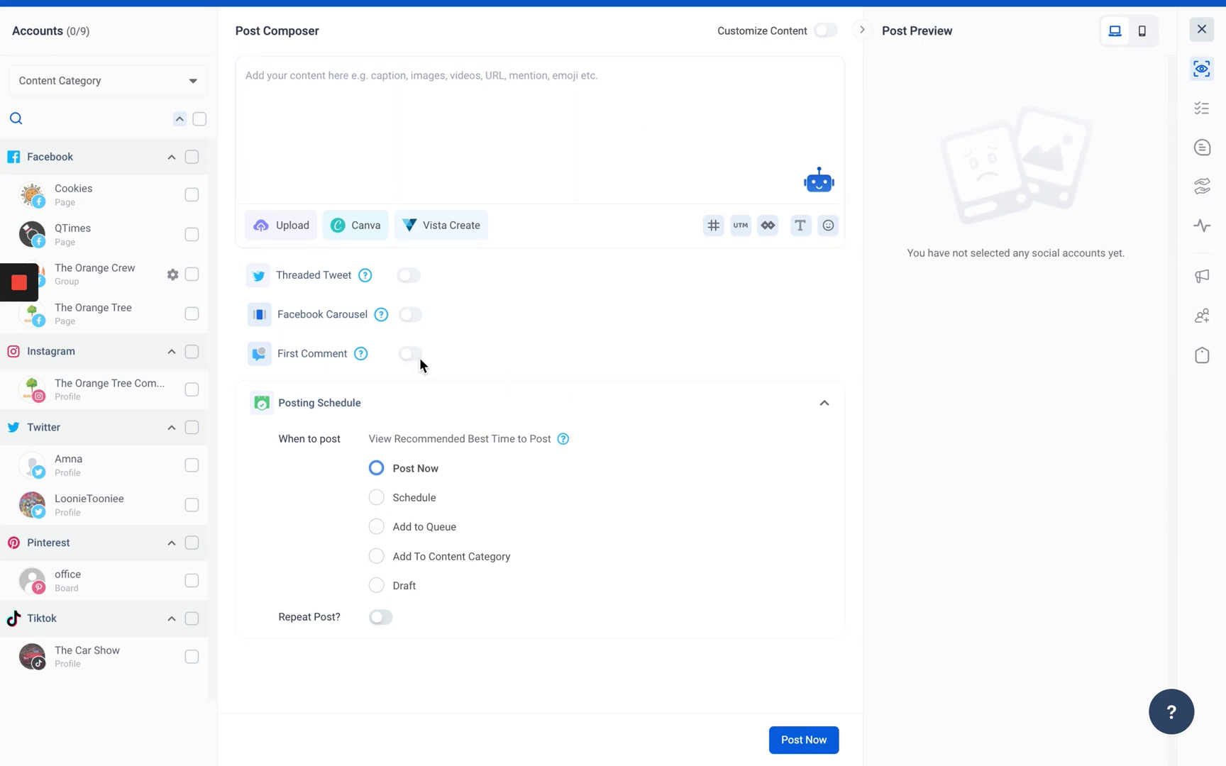
{"action": "left_click", "coordinate": [197, 198]}
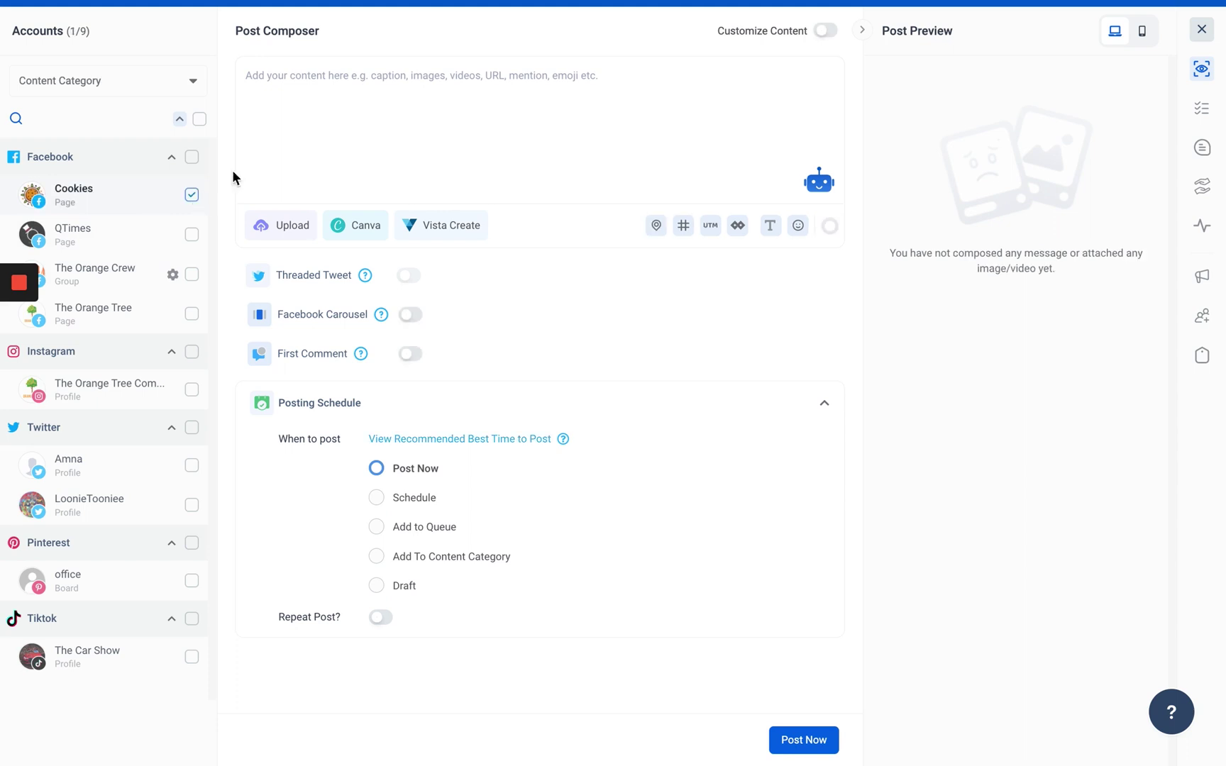
{"action": "type", "text": "C"}
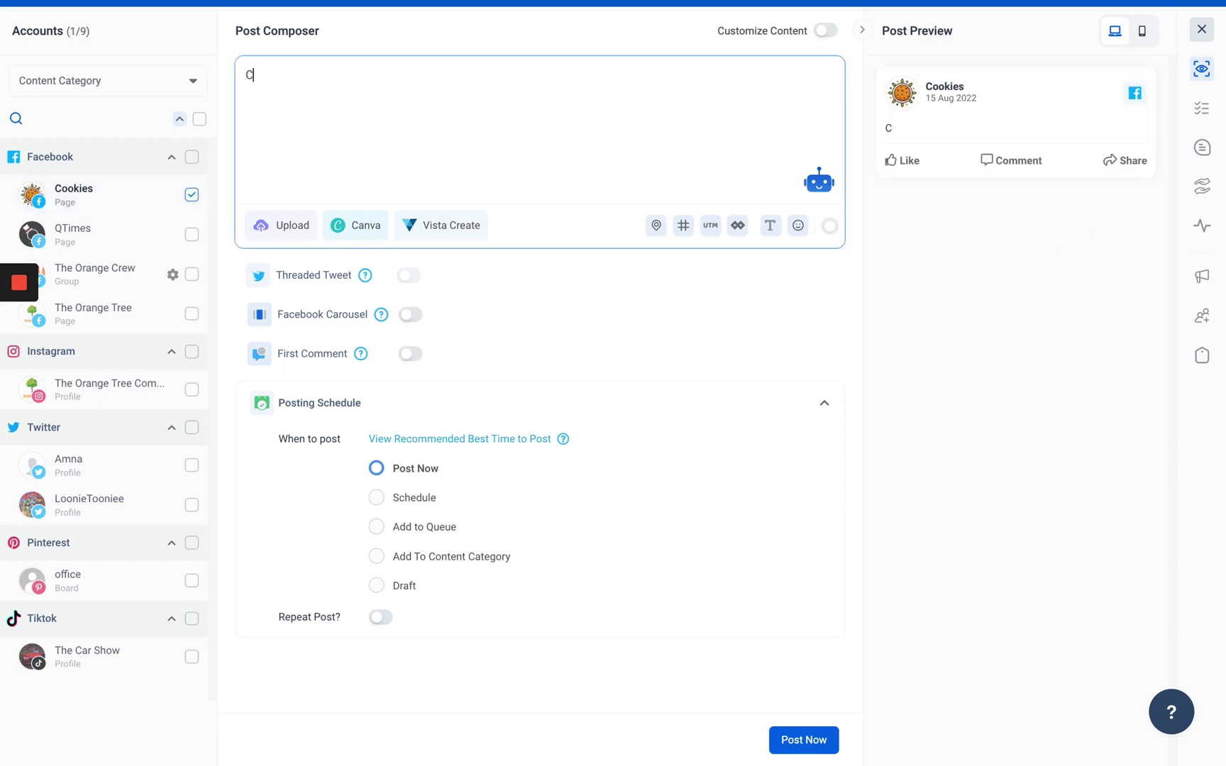
{"action": "key", "text": "BackSpace"}
{"action": "type", "text": "Happy Caturday!"}
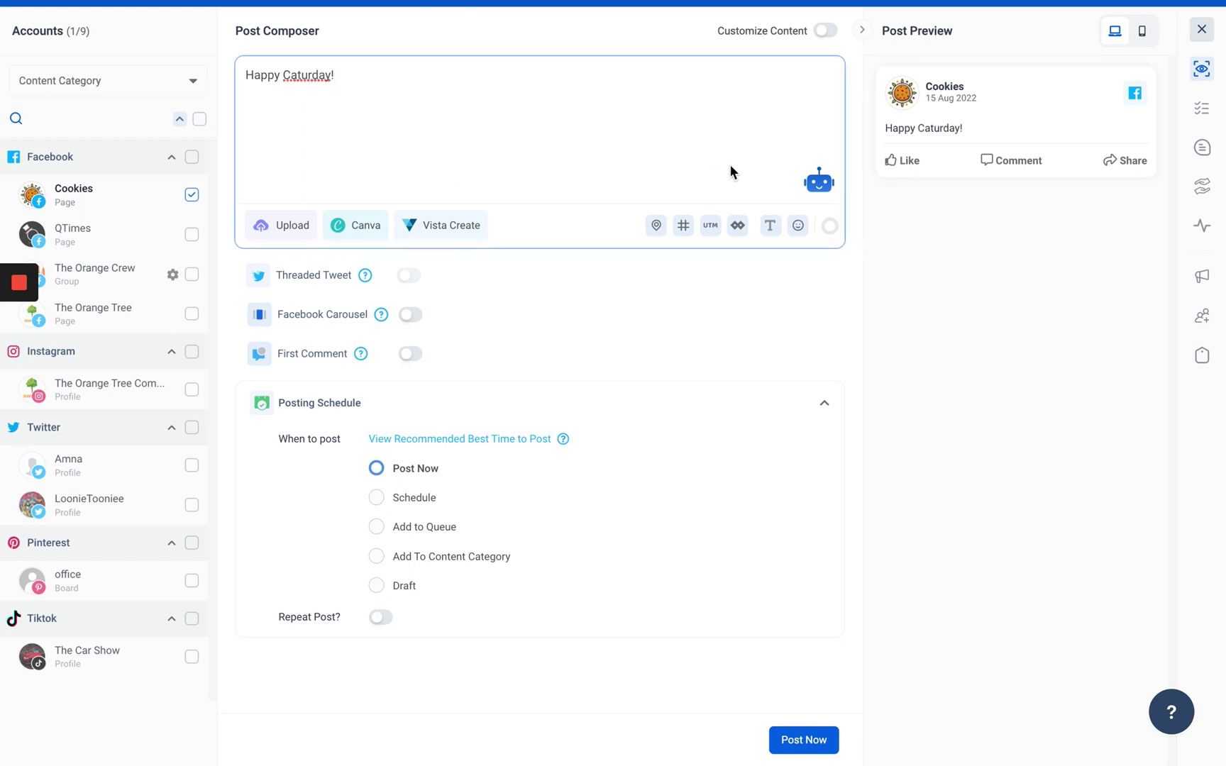
- Open the composer's content assistant and search its web articles for "cats"
{"action": "left_click", "coordinate": [1203, 188]}
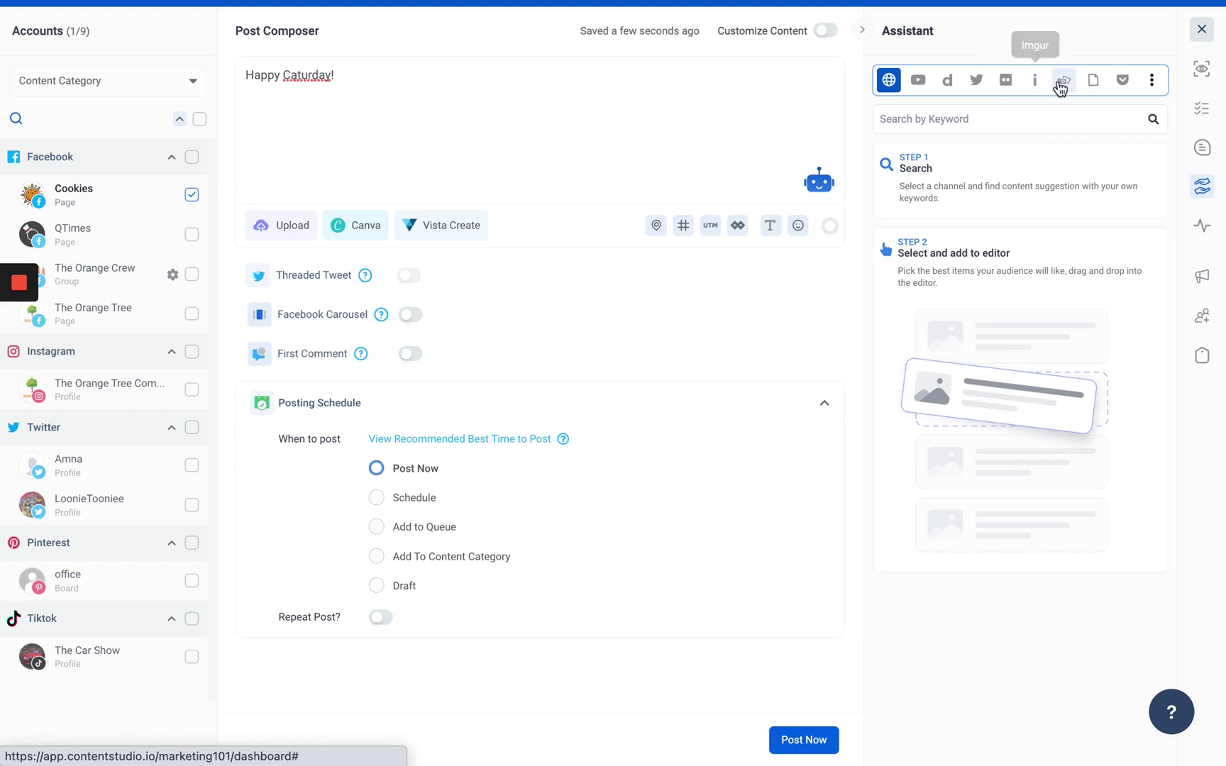
{"action": "left_click", "coordinate": [1151, 83]}
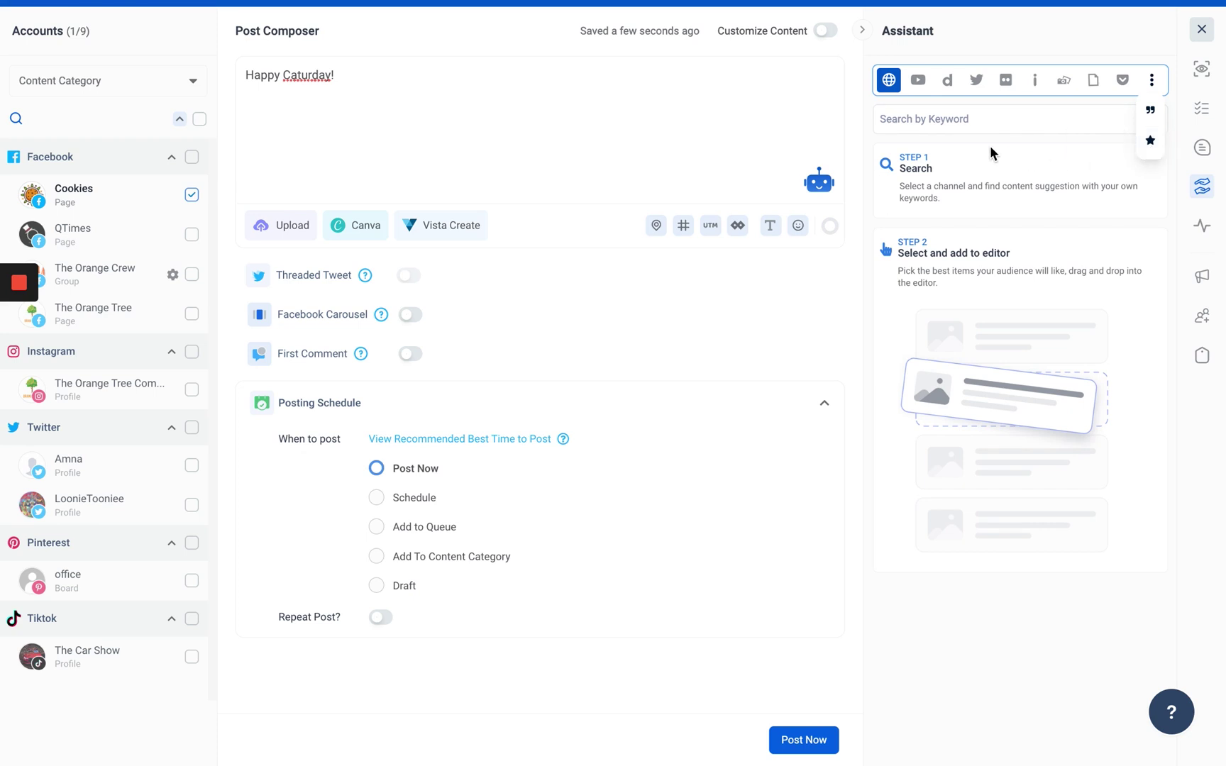
{"action": "left_click", "coordinate": [964, 125]}
{"action": "type", "text": "cats"}
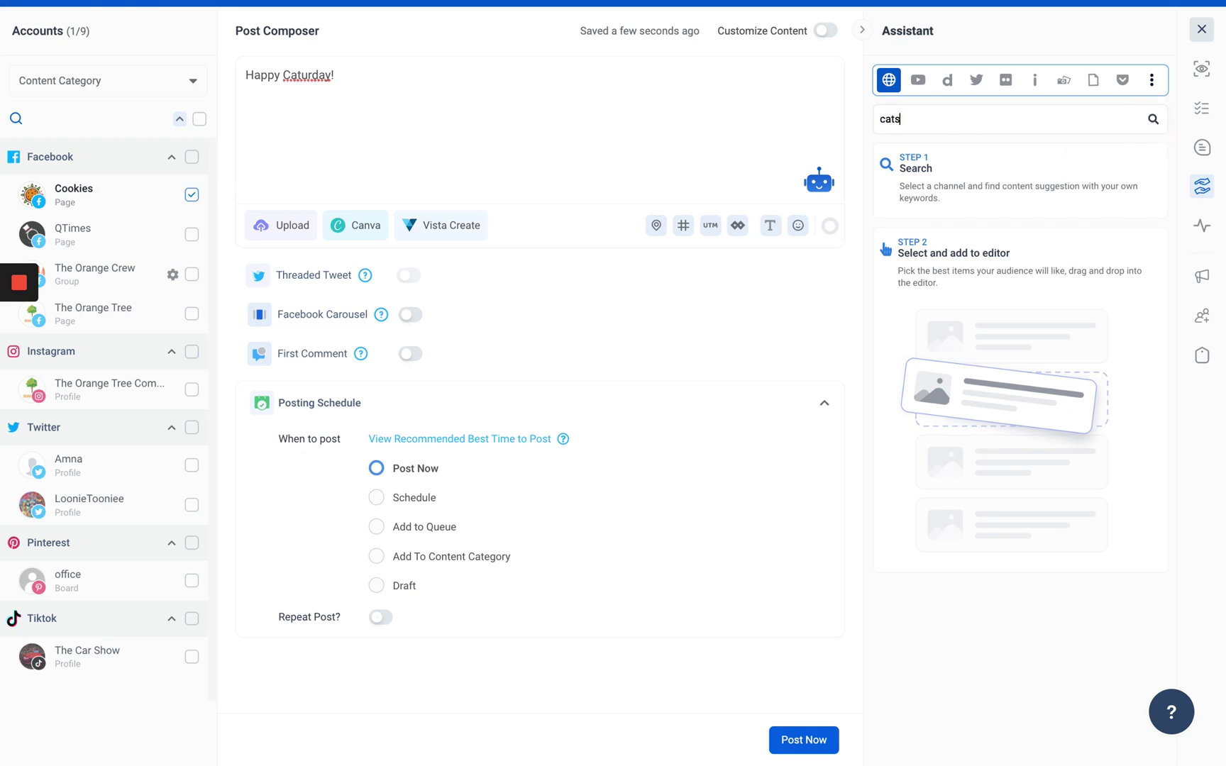
{"action": "key", "text": "Return"}
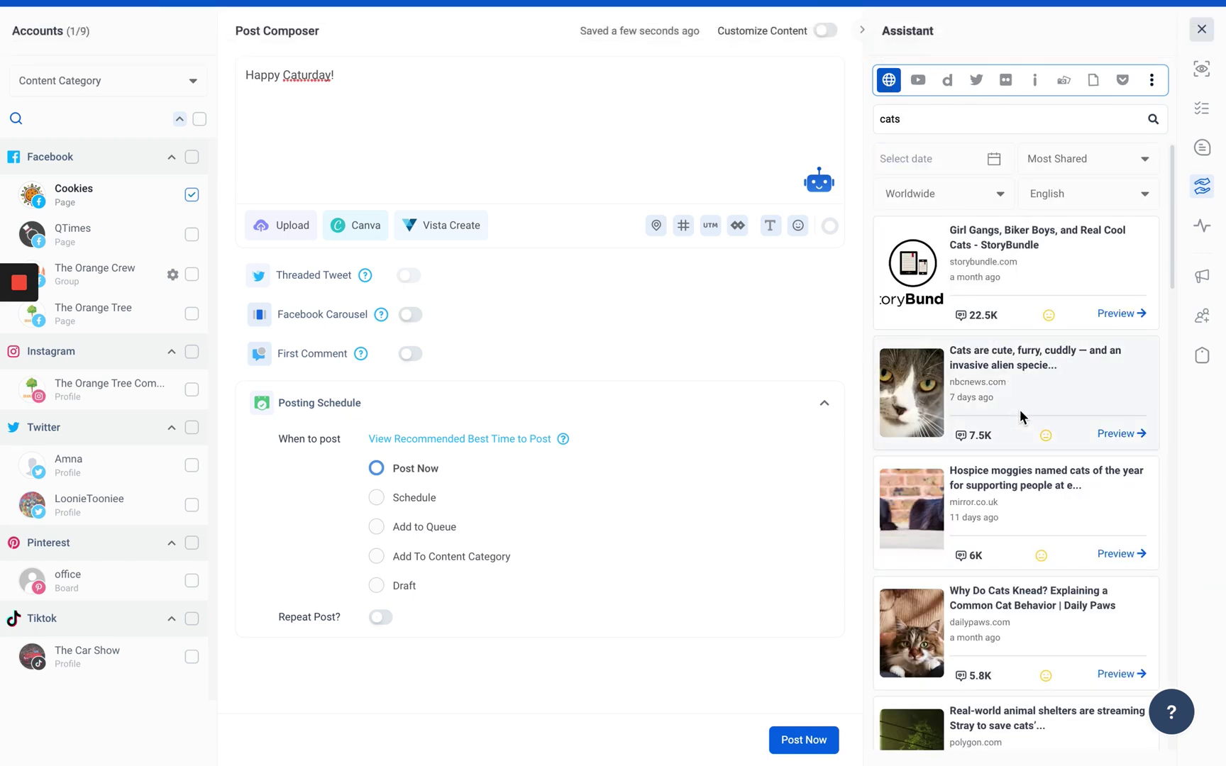
- Filter the articles to a date range starting 2022-07-16 and review the available sorting, country and language options
{"action": "left_click", "coordinate": [996, 160]}
{"action": "left_click", "coordinate": [534, 257]}
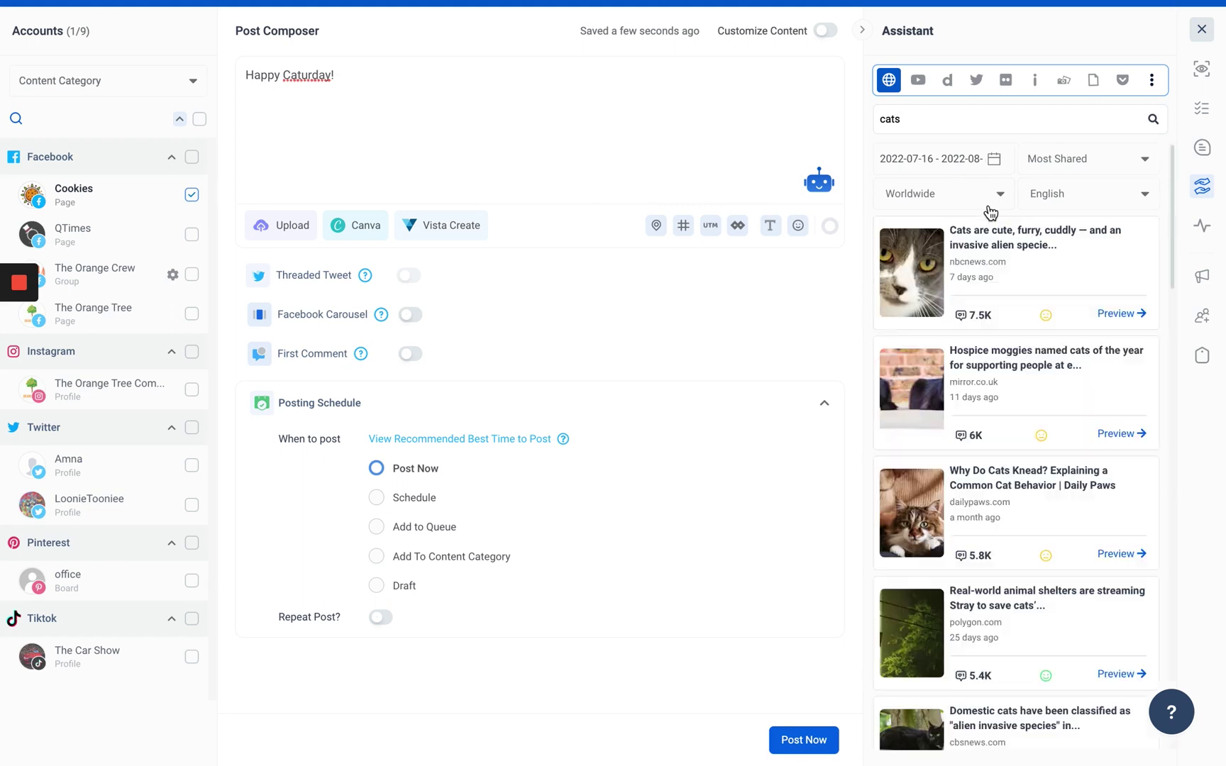
{"action": "left_click", "coordinate": [1138, 169]}
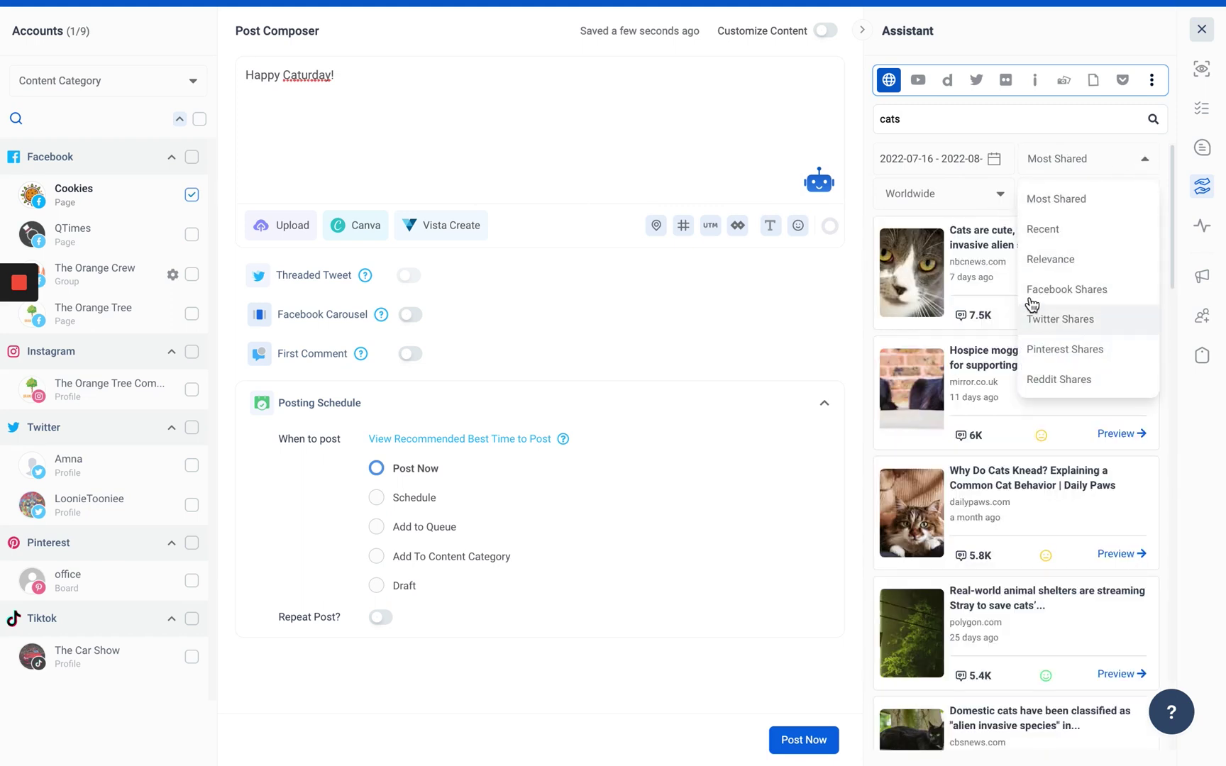
{"action": "left_click", "coordinate": [999, 198]}
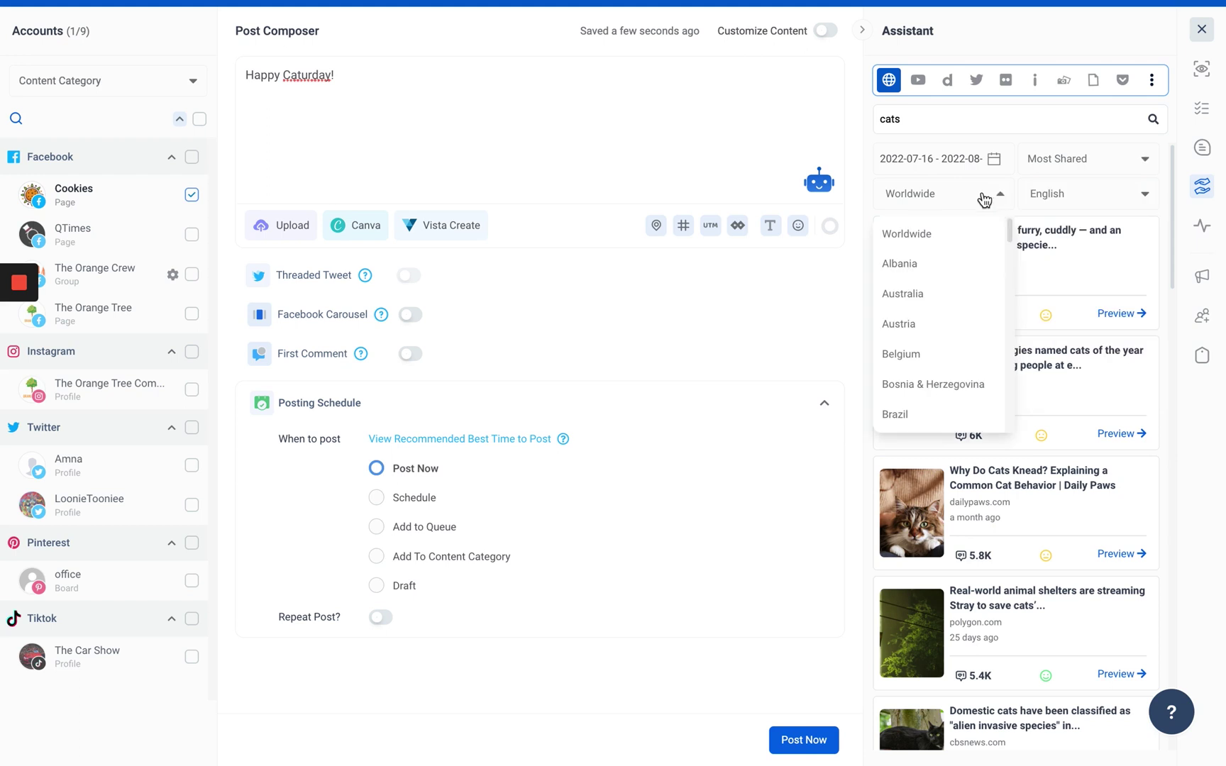
{"action": "scroll", "coordinate": [963, 291], "scroll_direction": "down", "scroll_amount": 5}
{"action": "scroll", "coordinate": [961, 291], "scroll_direction": "down", "scroll_amount": 3}
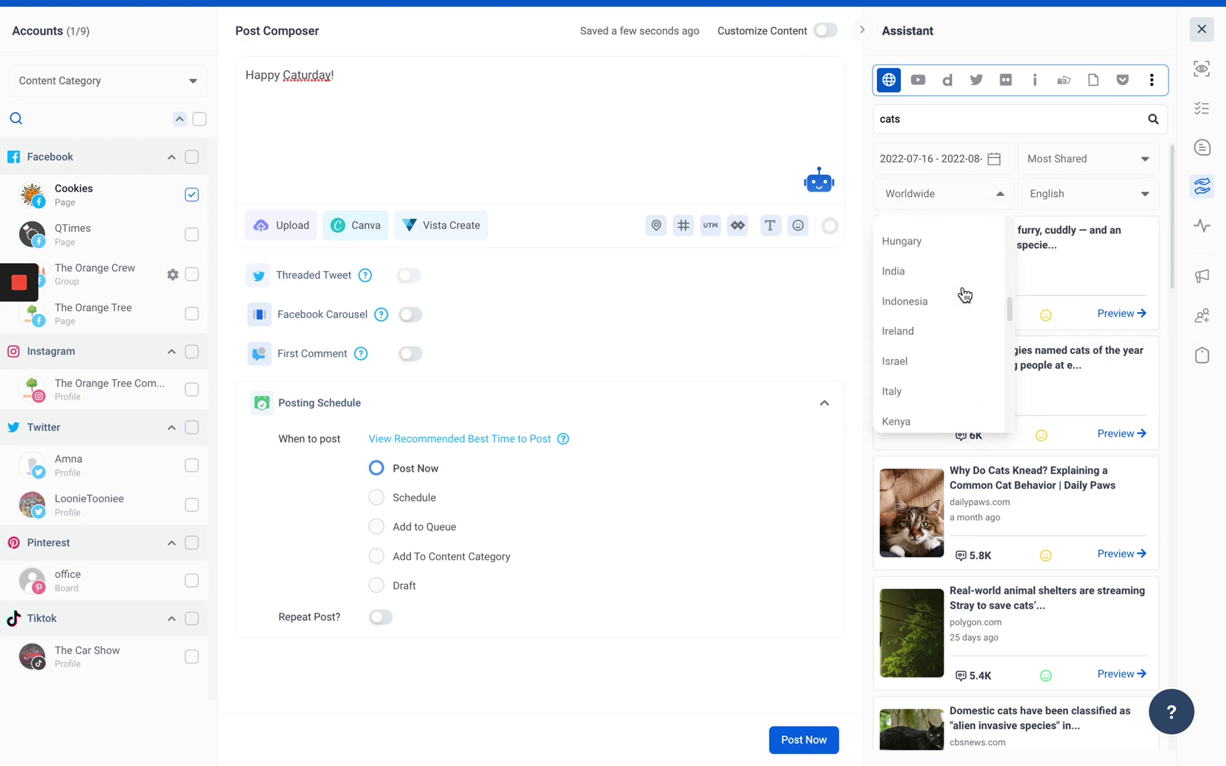
{"action": "scroll", "coordinate": [962, 291], "scroll_direction": "up", "scroll_amount": 8}
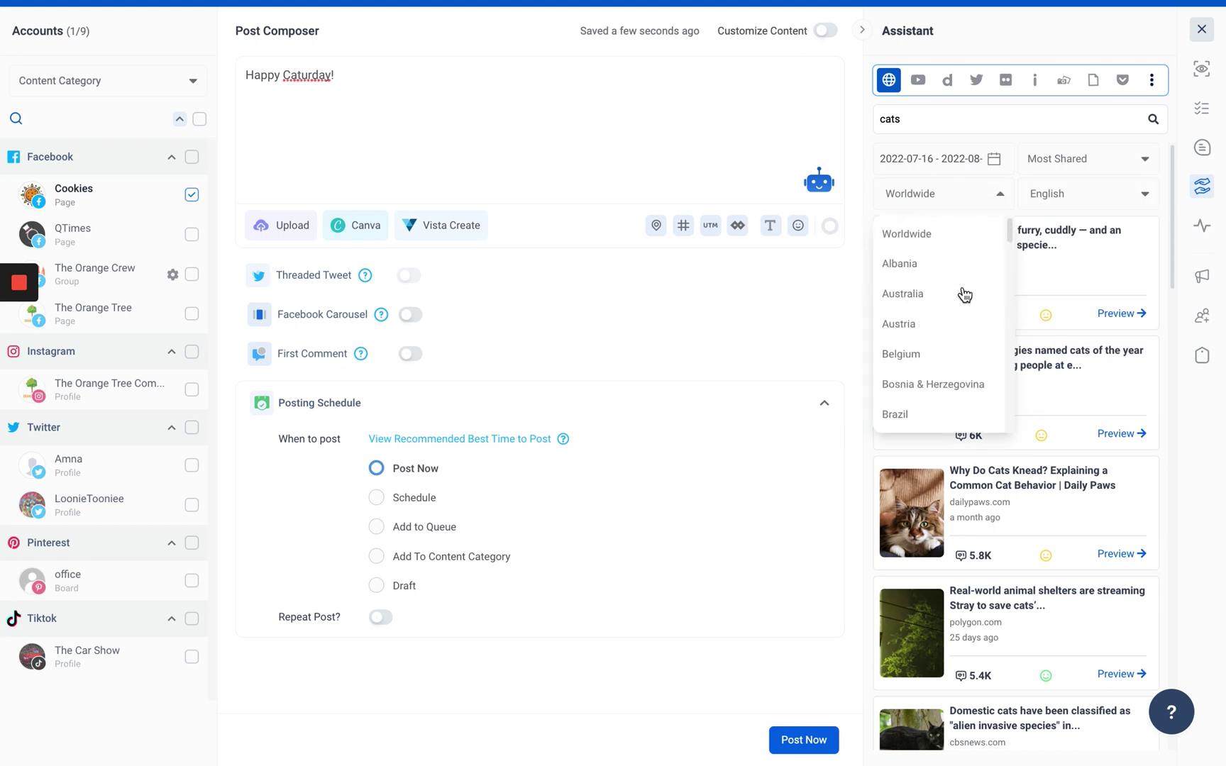
{"action": "left_click", "coordinate": [1144, 196]}
{"action": "scroll", "coordinate": [1105, 345], "scroll_direction": "down", "scroll_amount": 2}
{"action": "scroll", "coordinate": [1107, 344], "scroll_direction": "down", "scroll_amount": 5}
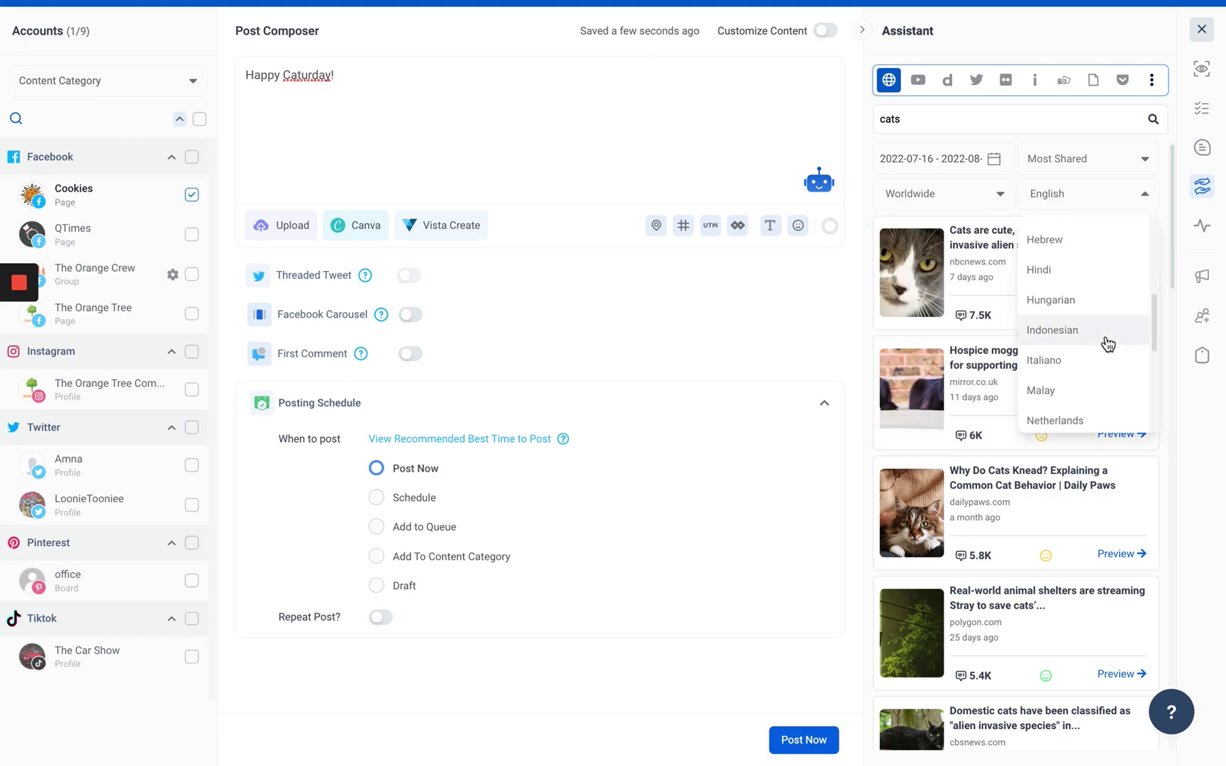
{"action": "scroll", "coordinate": [1106, 345], "scroll_direction": "up", "scroll_amount": 8}
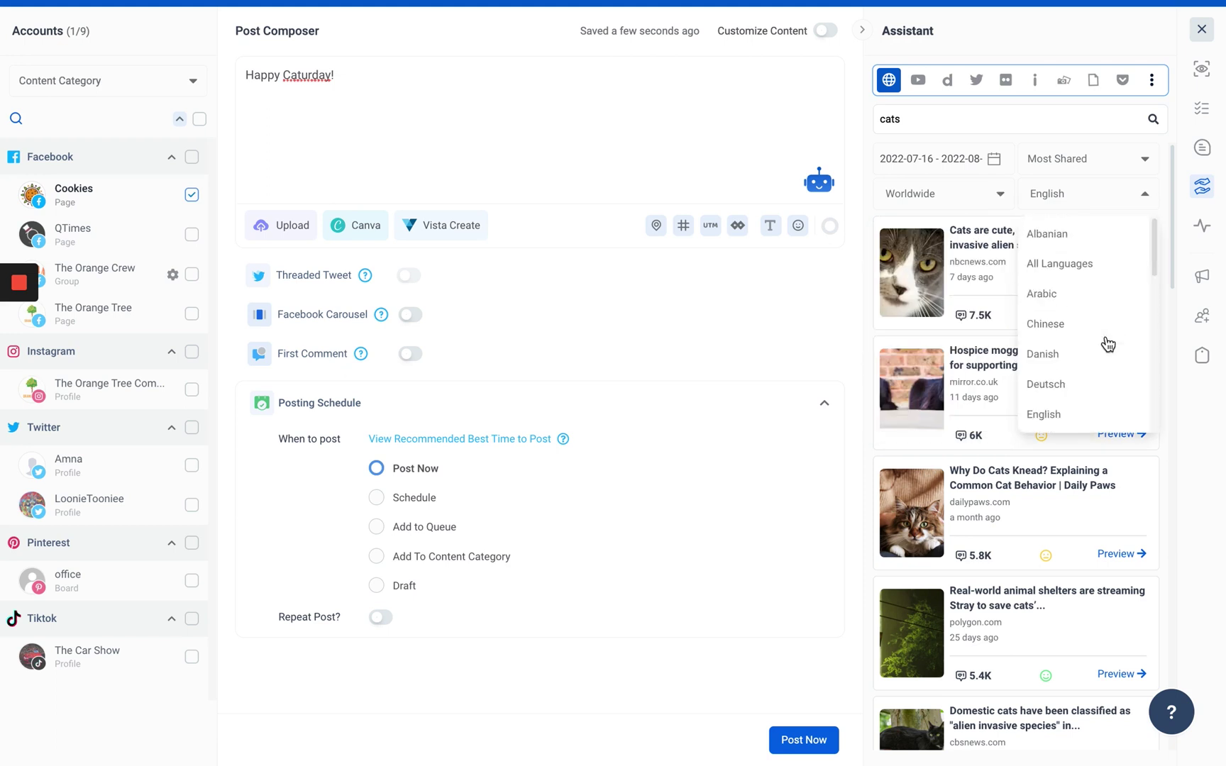
{"action": "left_click", "coordinate": [869, 250]}
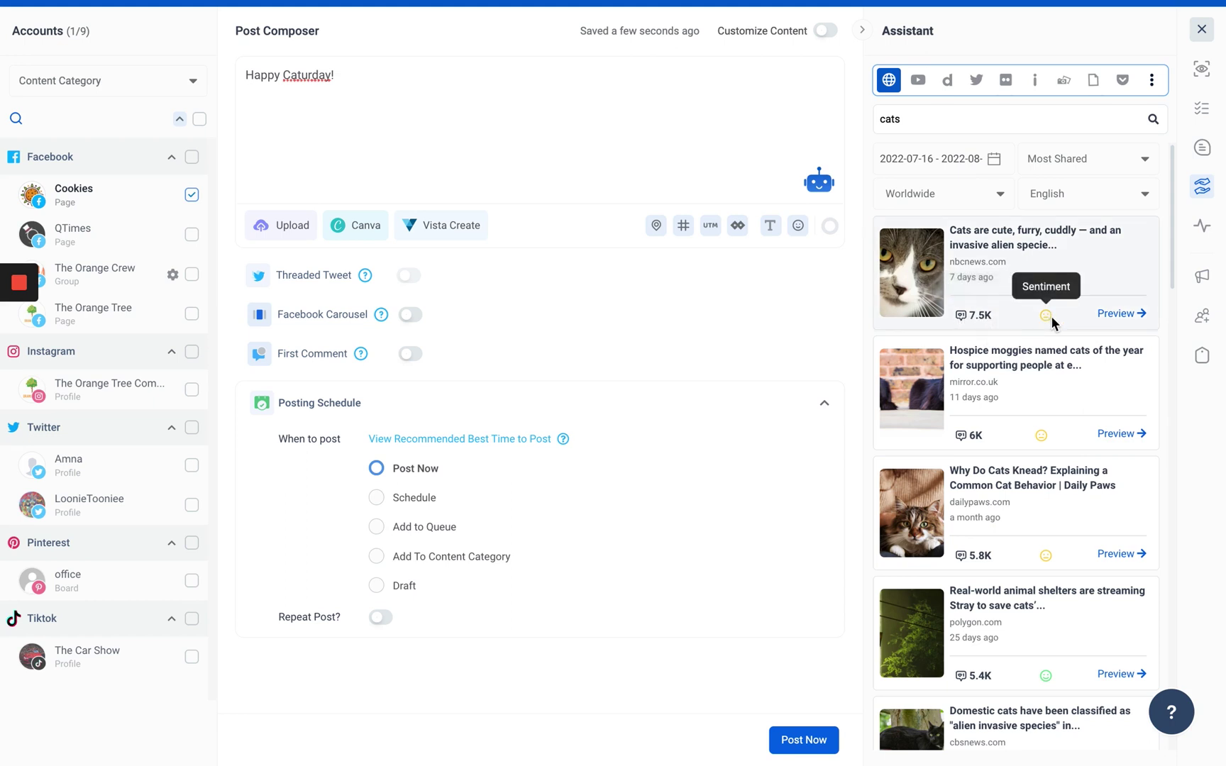
- Preview the full nbcnews.com article about cats as an invasive alien species and return to the article results
{"action": "left_click", "coordinate": [1119, 318]}
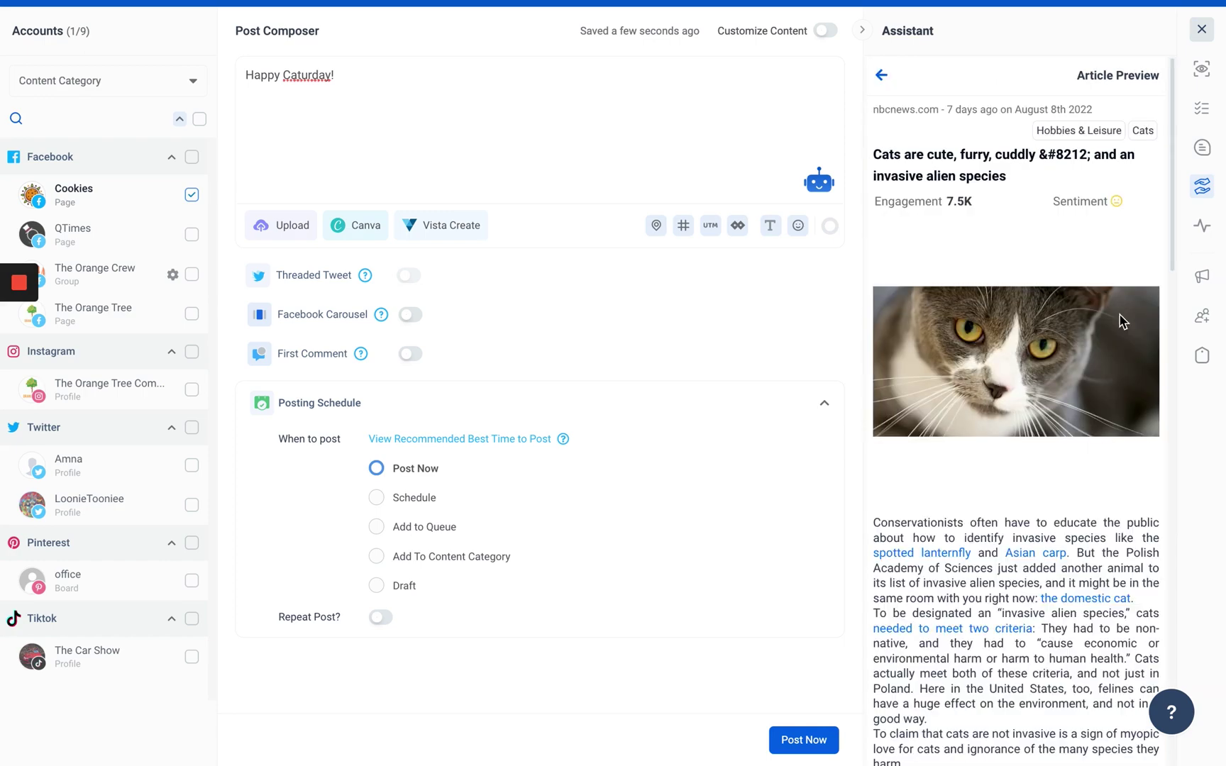
{"action": "scroll", "coordinate": [1119, 319], "scroll_direction": "down", "scroll_amount": 15}
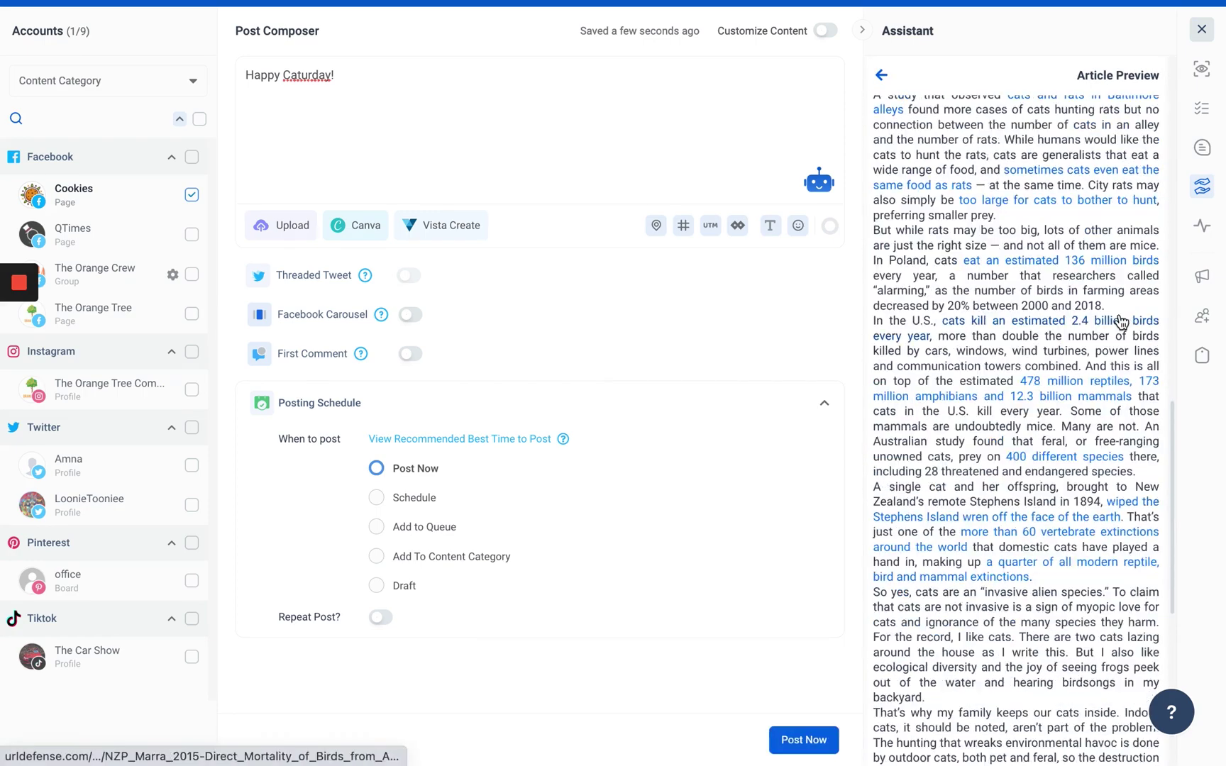
{"action": "scroll", "coordinate": [1119, 320], "scroll_direction": "up", "scroll_amount": 15}
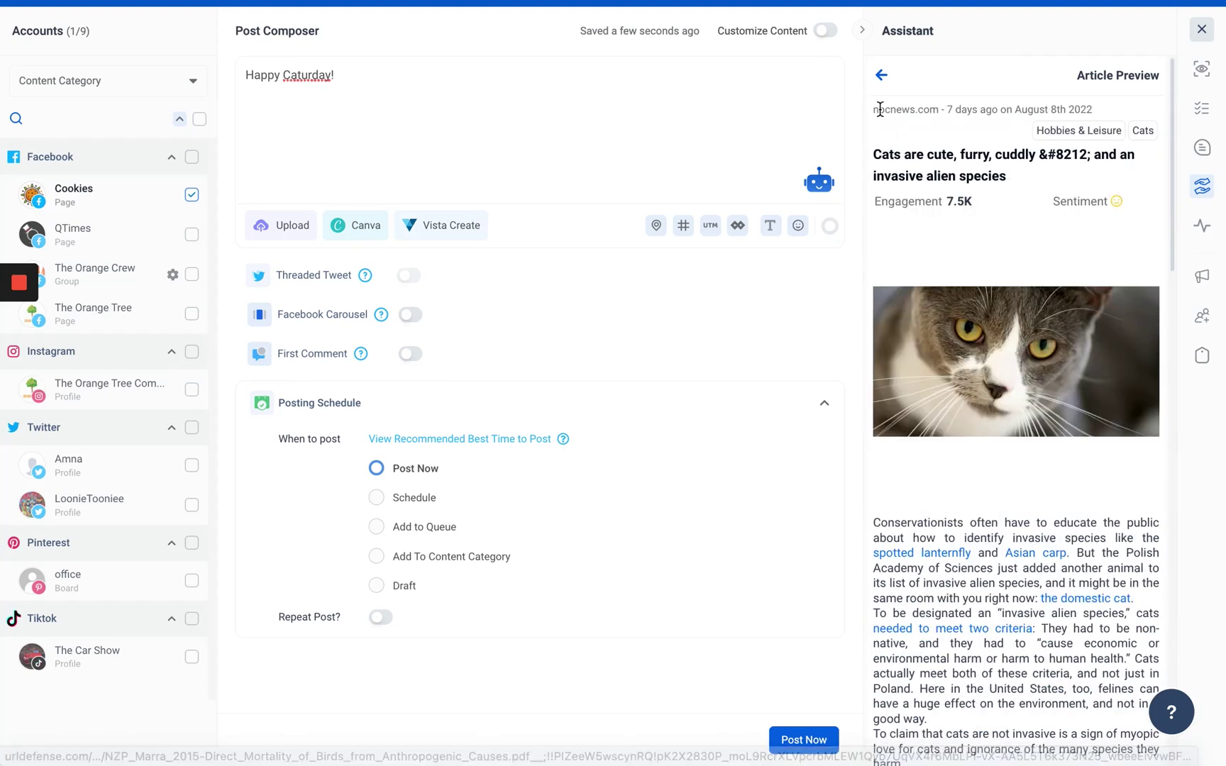
{"action": "left_click", "coordinate": [879, 78]}
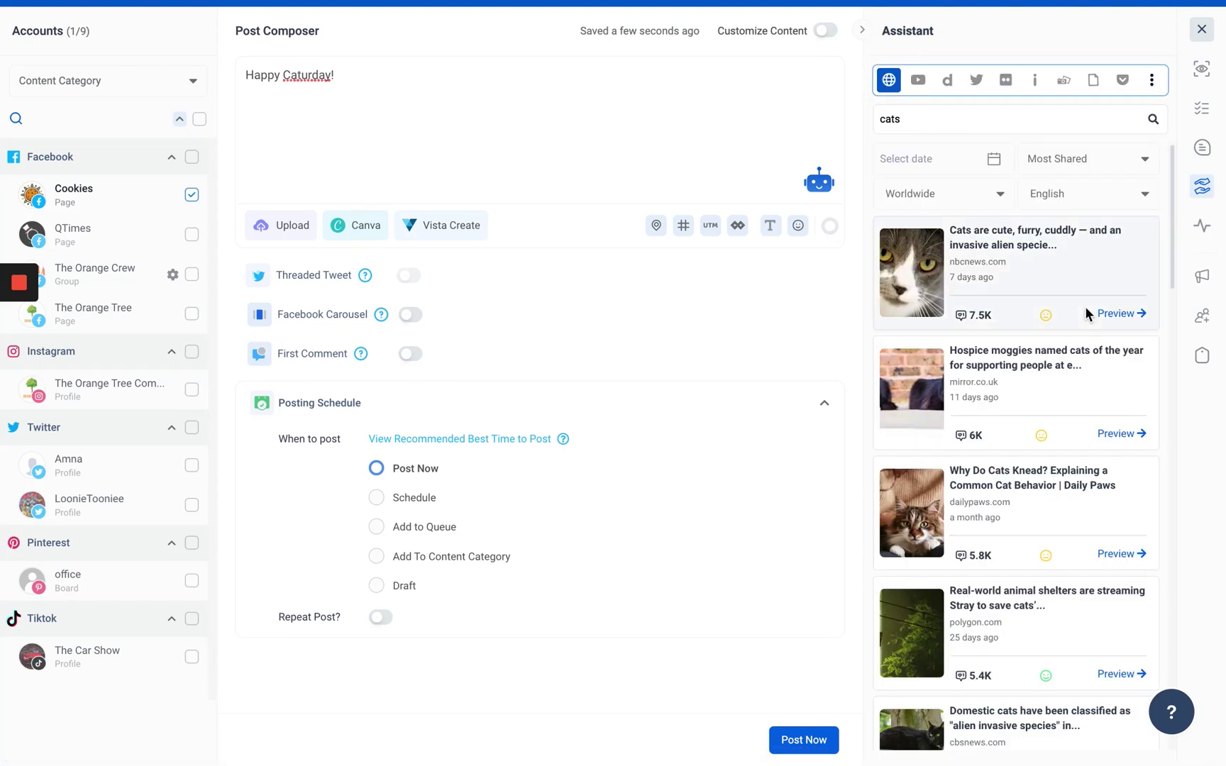
- Browse the cats suggestions from YouTube with HD videos only, Dailymotion, Twitter, the photo sources, Giphy and the quotes collection
{"action": "left_click", "coordinate": [924, 89]}
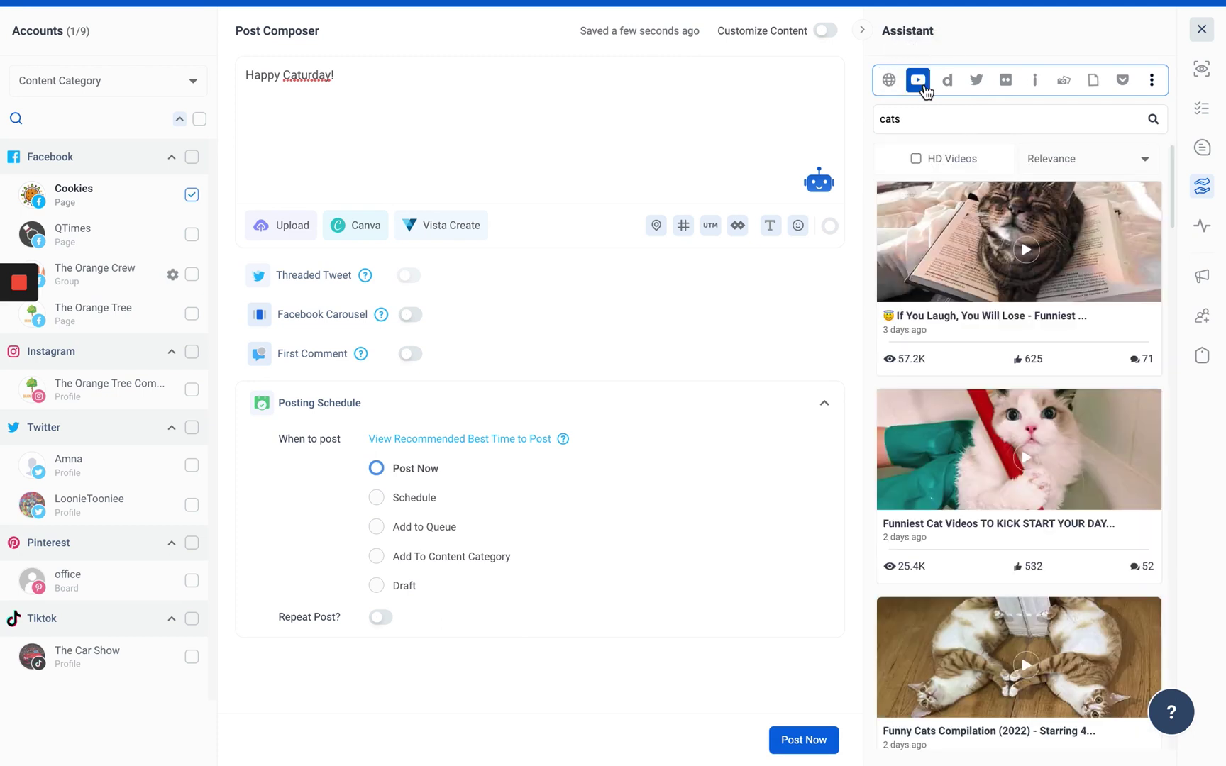
{"action": "left_click", "coordinate": [915, 159]}
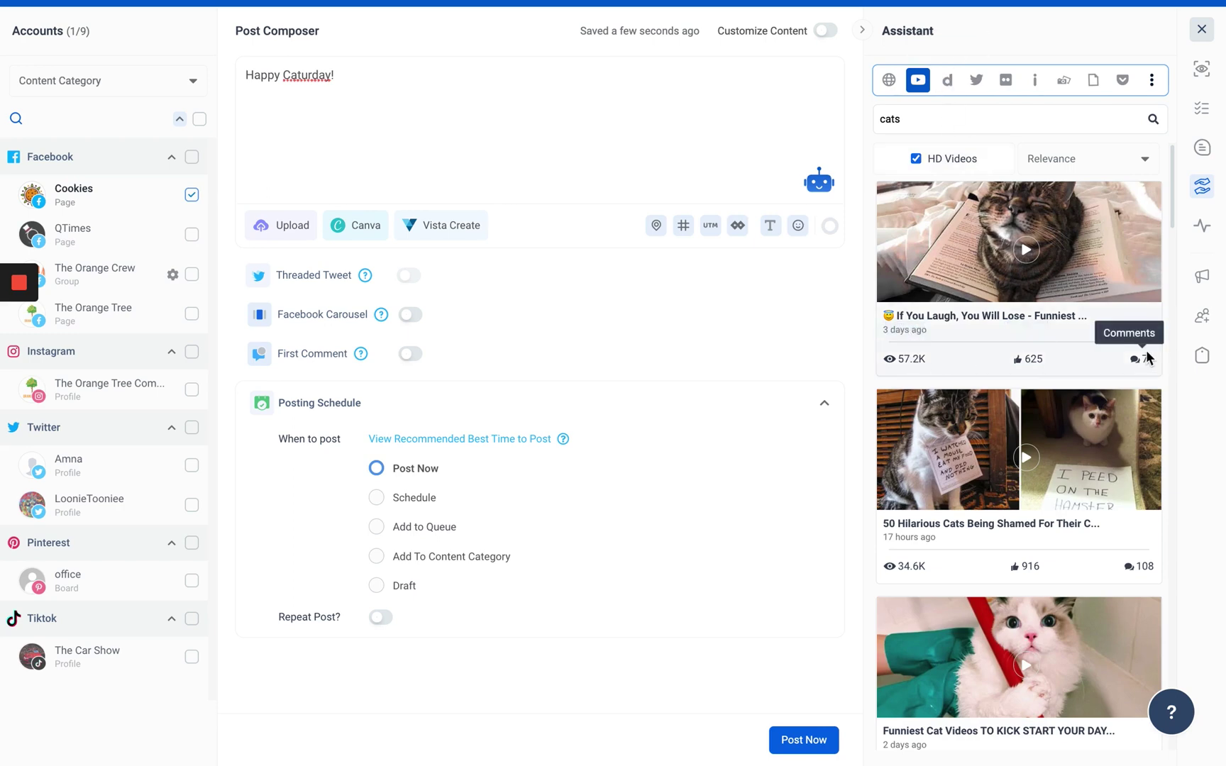
{"action": "left_click", "coordinate": [947, 84]}
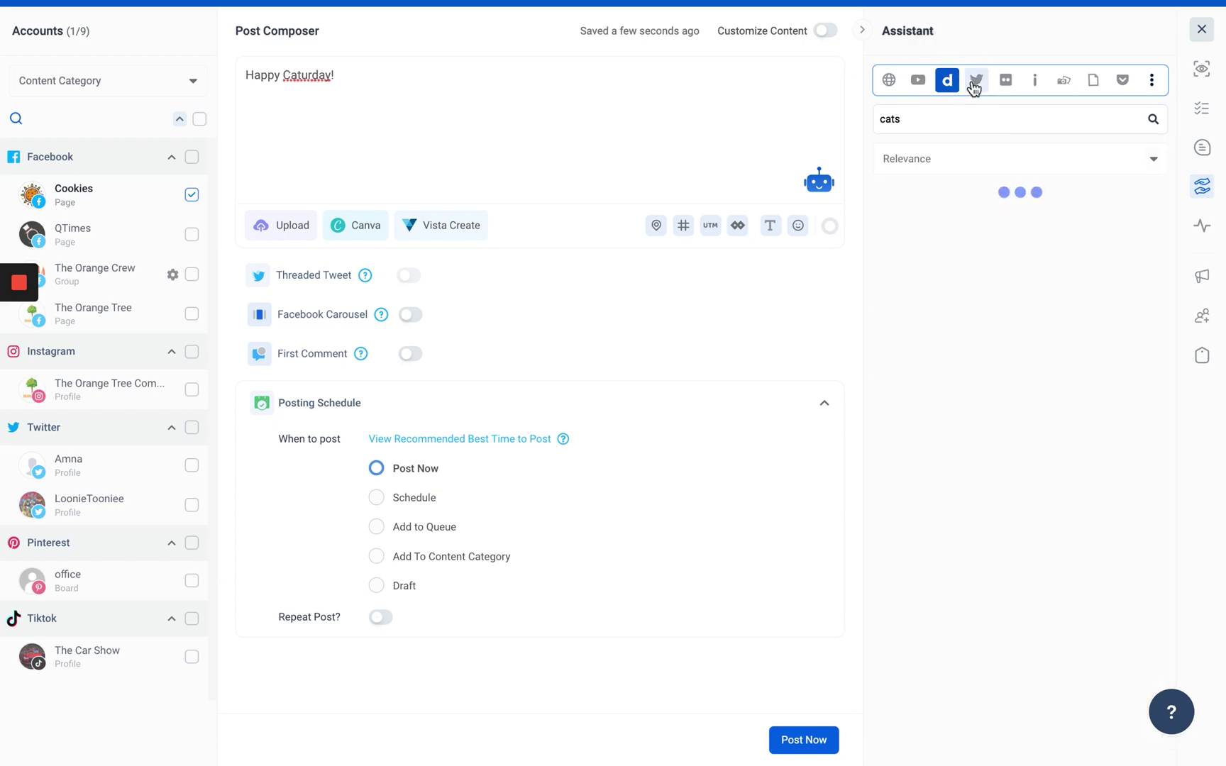
{"action": "left_click", "coordinate": [976, 83]}
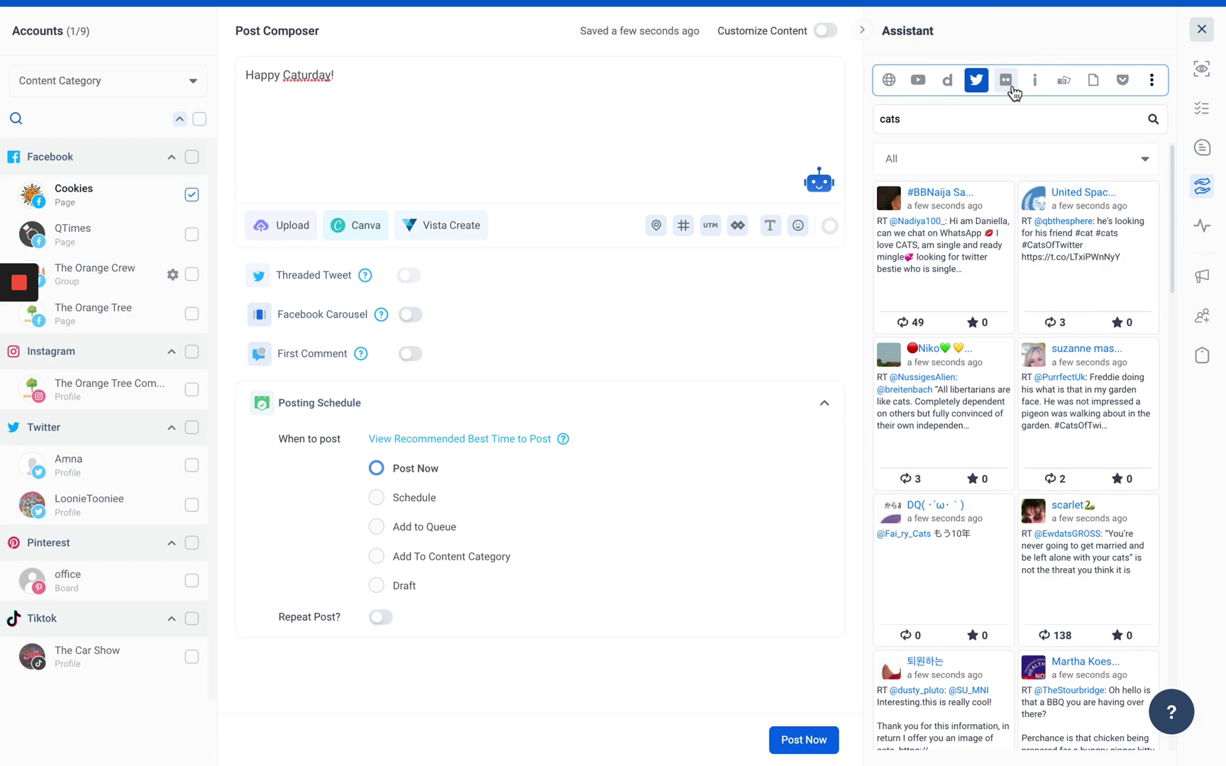
{"action": "left_click", "coordinate": [1007, 86]}
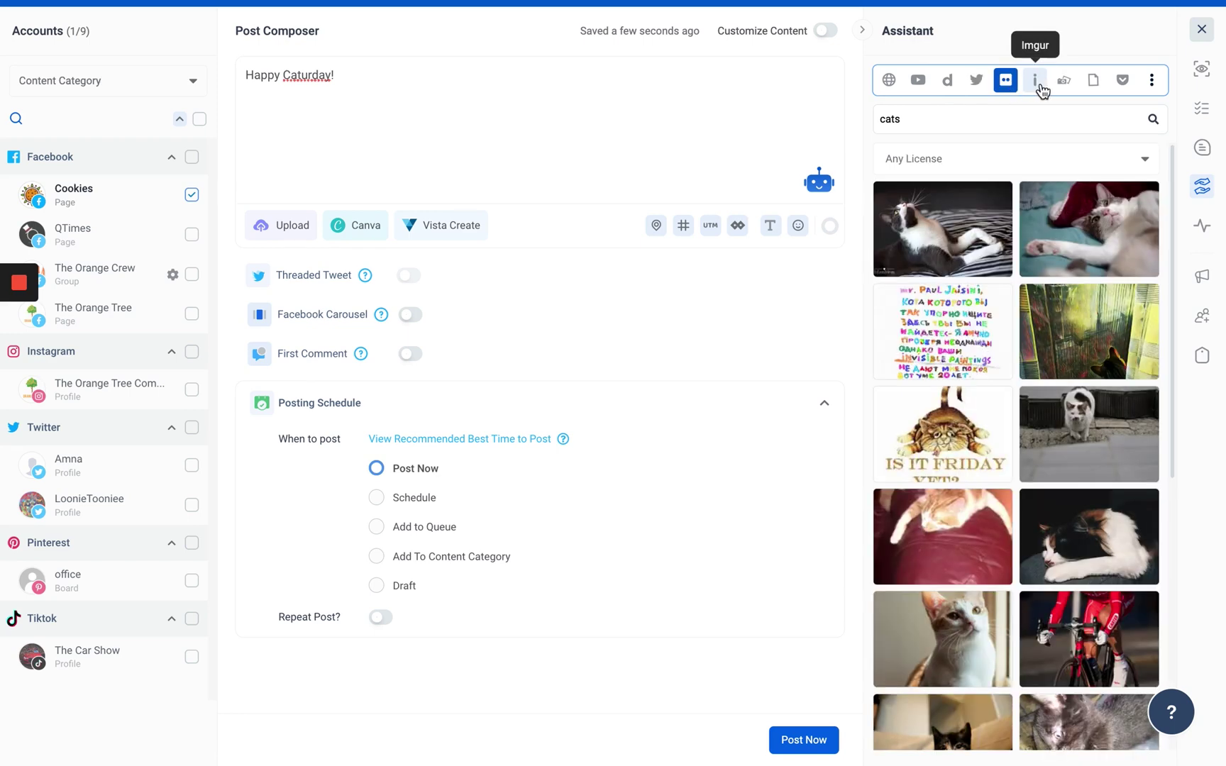
{"action": "left_click", "coordinate": [1037, 89]}
{"action": "left_click", "coordinate": [1061, 84]}
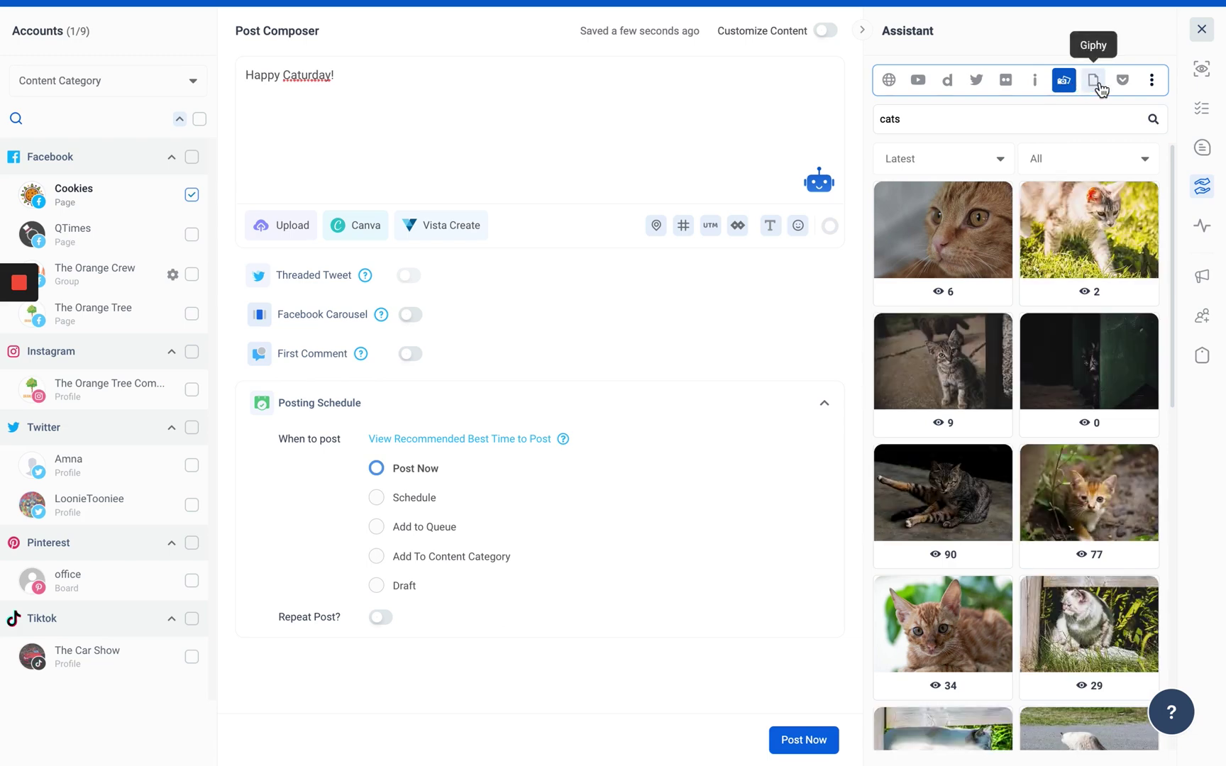
{"action": "left_click", "coordinate": [1095, 85]}
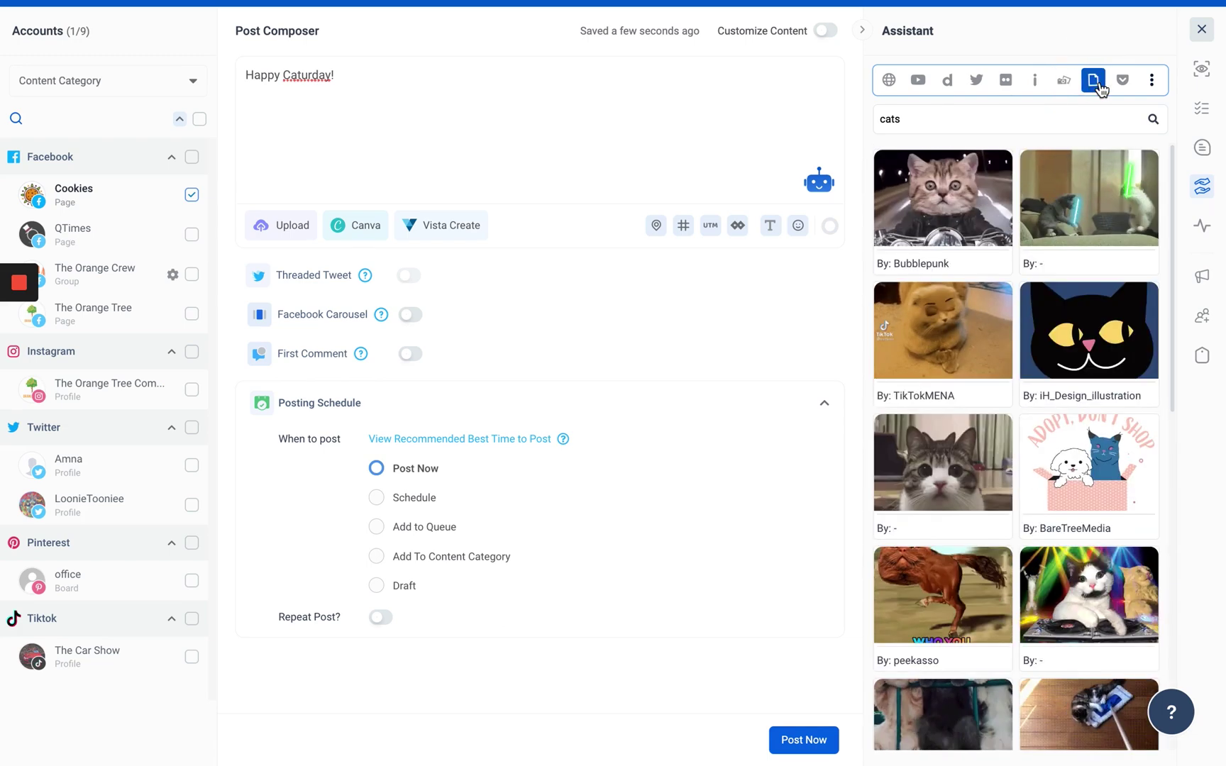
{"action": "left_click", "coordinate": [1151, 79]}
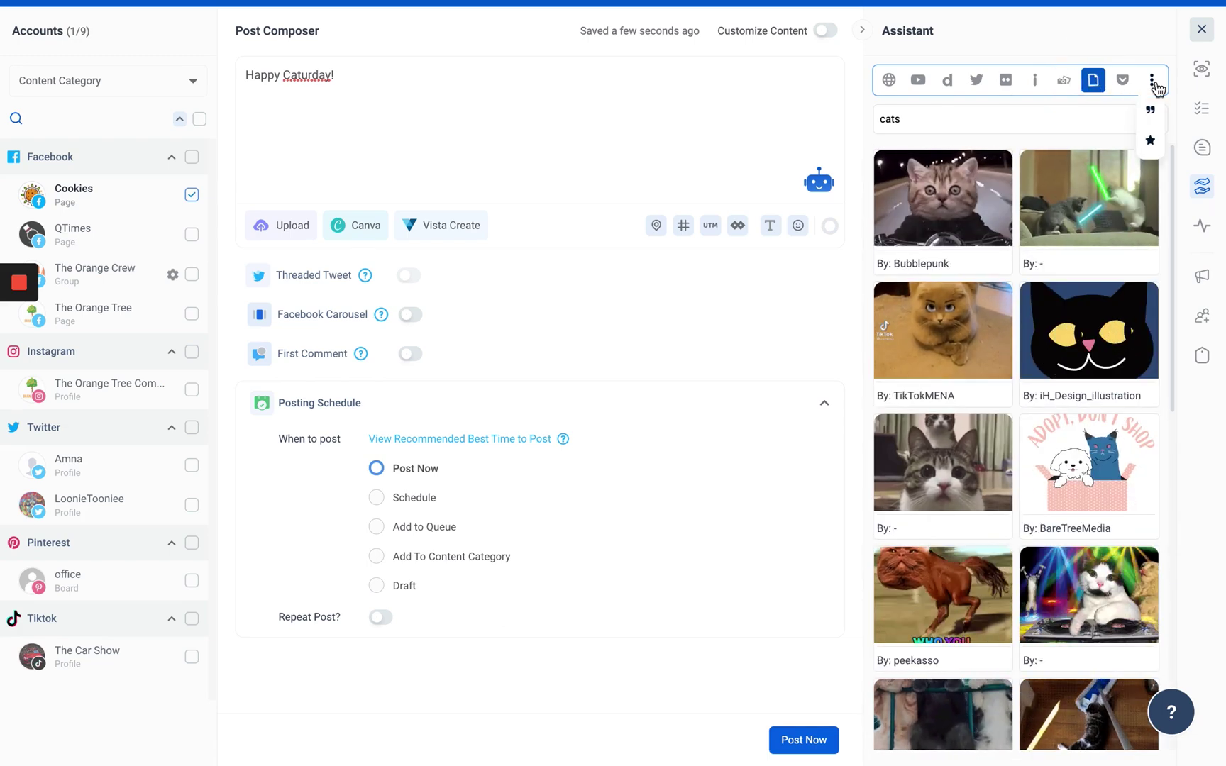
{"action": "left_click", "coordinate": [1152, 120]}
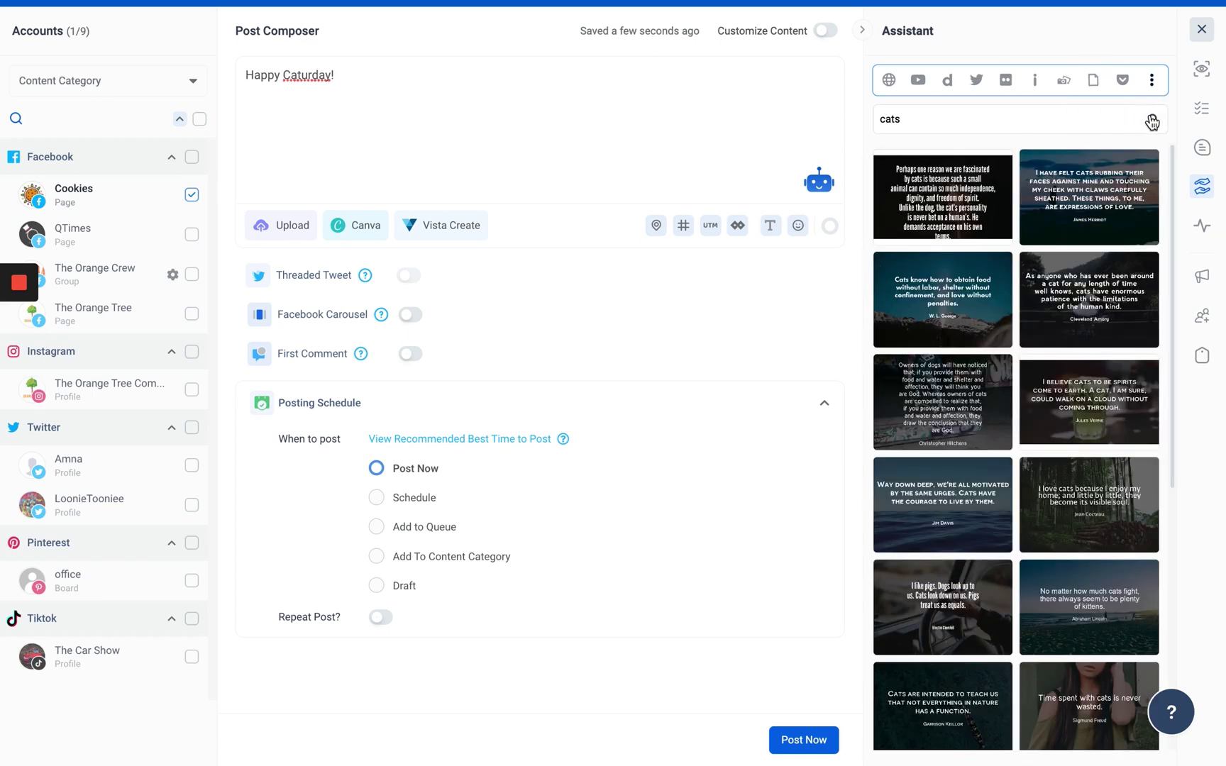
- Return to the web articles and insert the nbcnews.com article "Cats are cute, furry, cuddly" into the post
{"action": "left_click", "coordinate": [889, 81]}
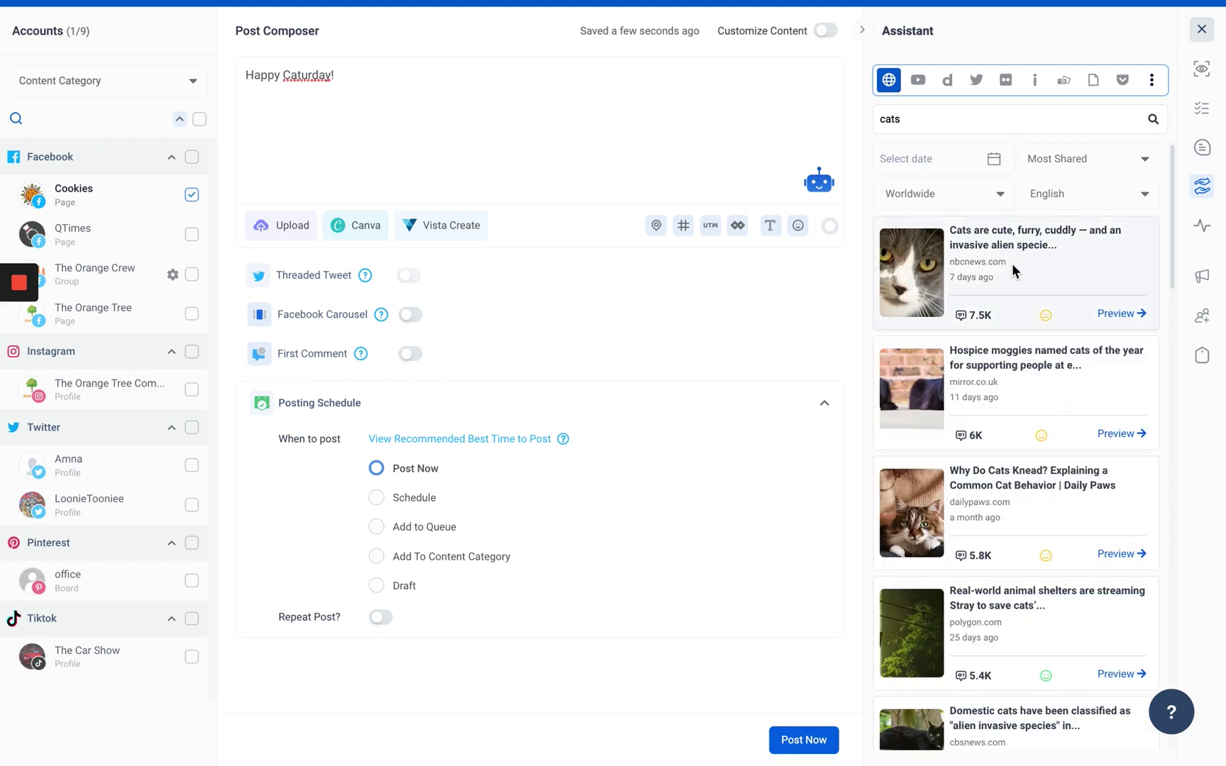
{"action": "left_click_drag", "start_coordinate": [1025, 262], "coordinate": [528, 143]}
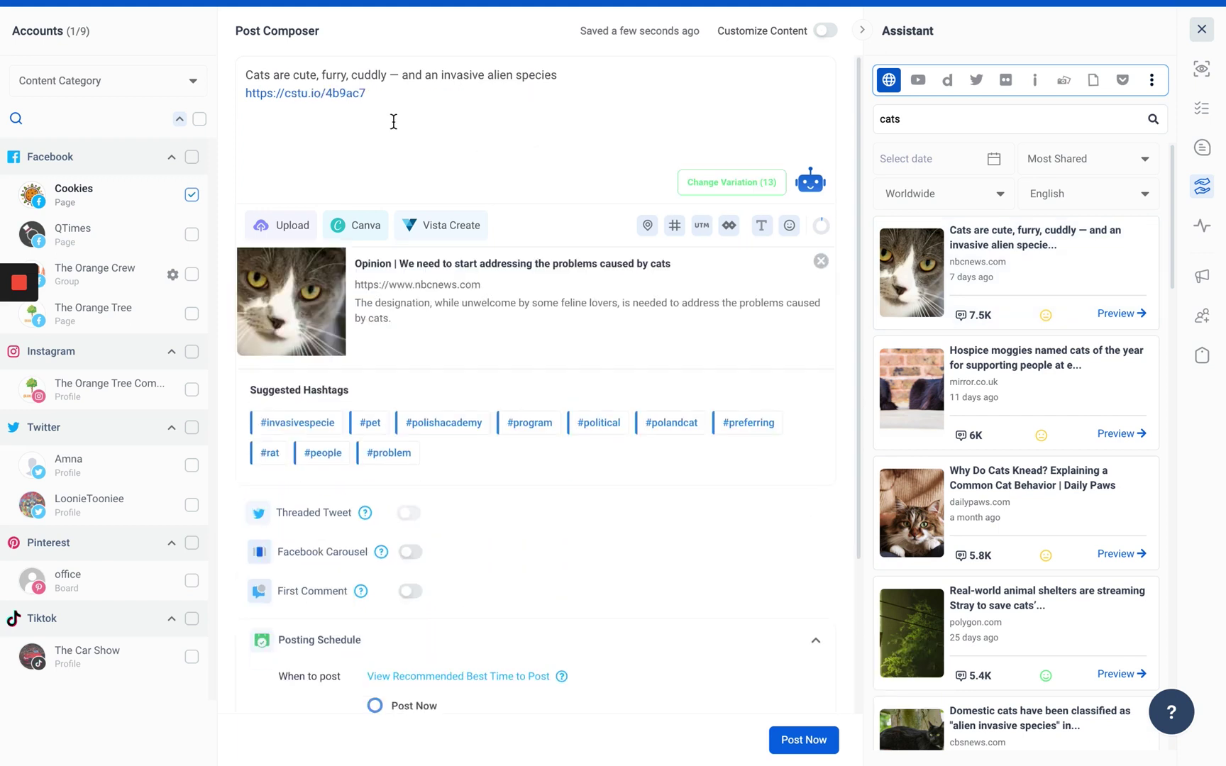
{"action": "left_click_drag", "start_coordinate": [366, 95], "coordinate": [237, 107]}
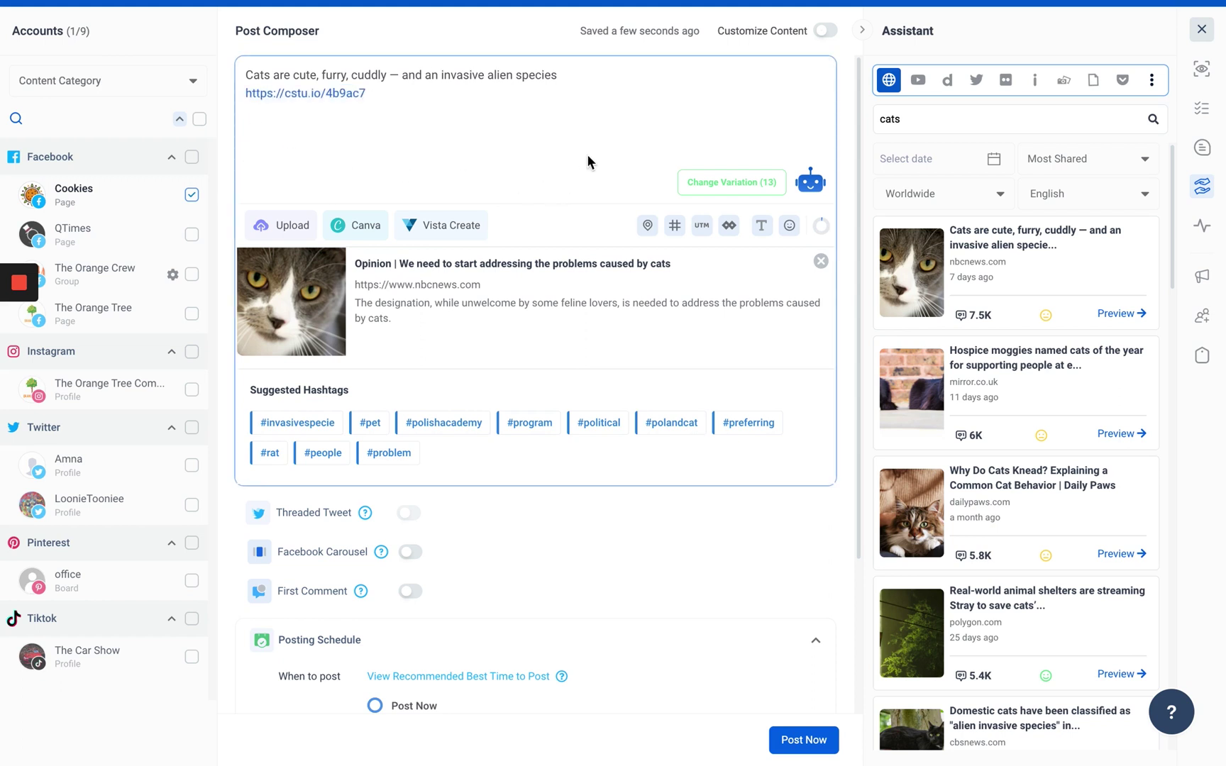
{"action": "left_click", "coordinate": [938, 115]}
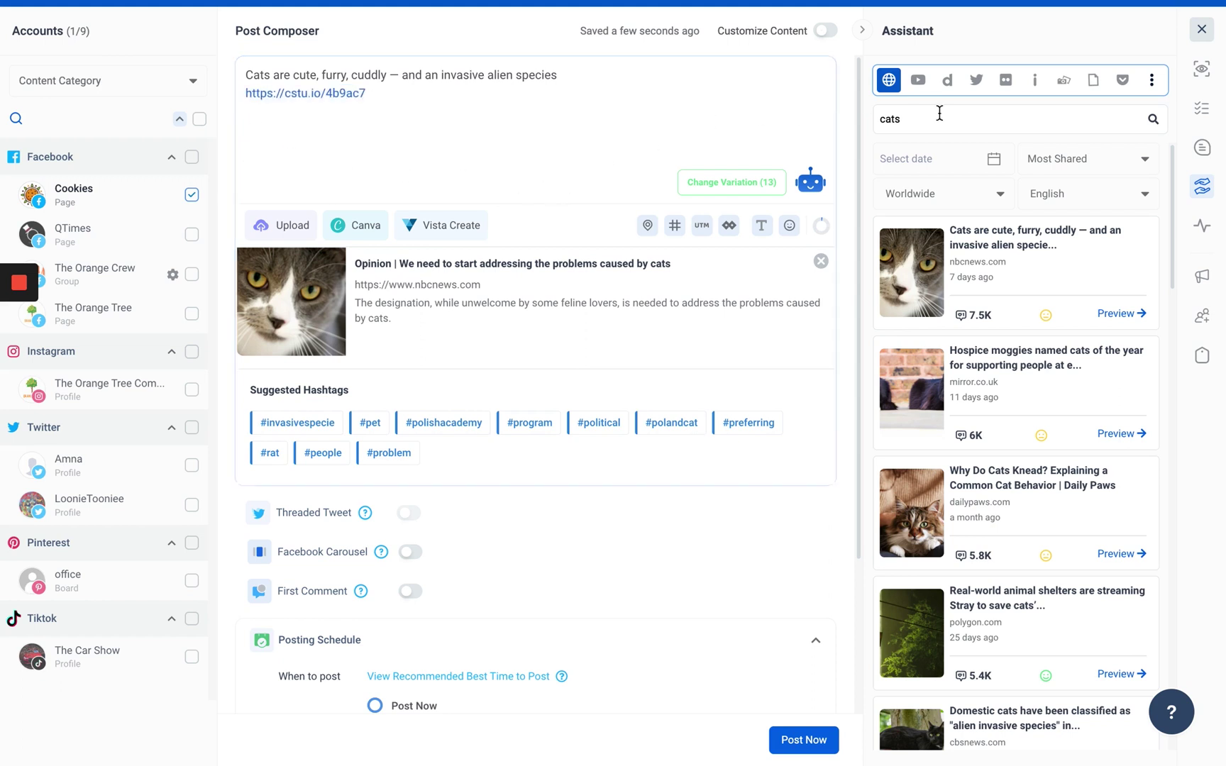
- Add the "Hard sleeper" cat image from Imgur to the post and publish the post immediately
{"action": "left_click", "coordinate": [1035, 85]}
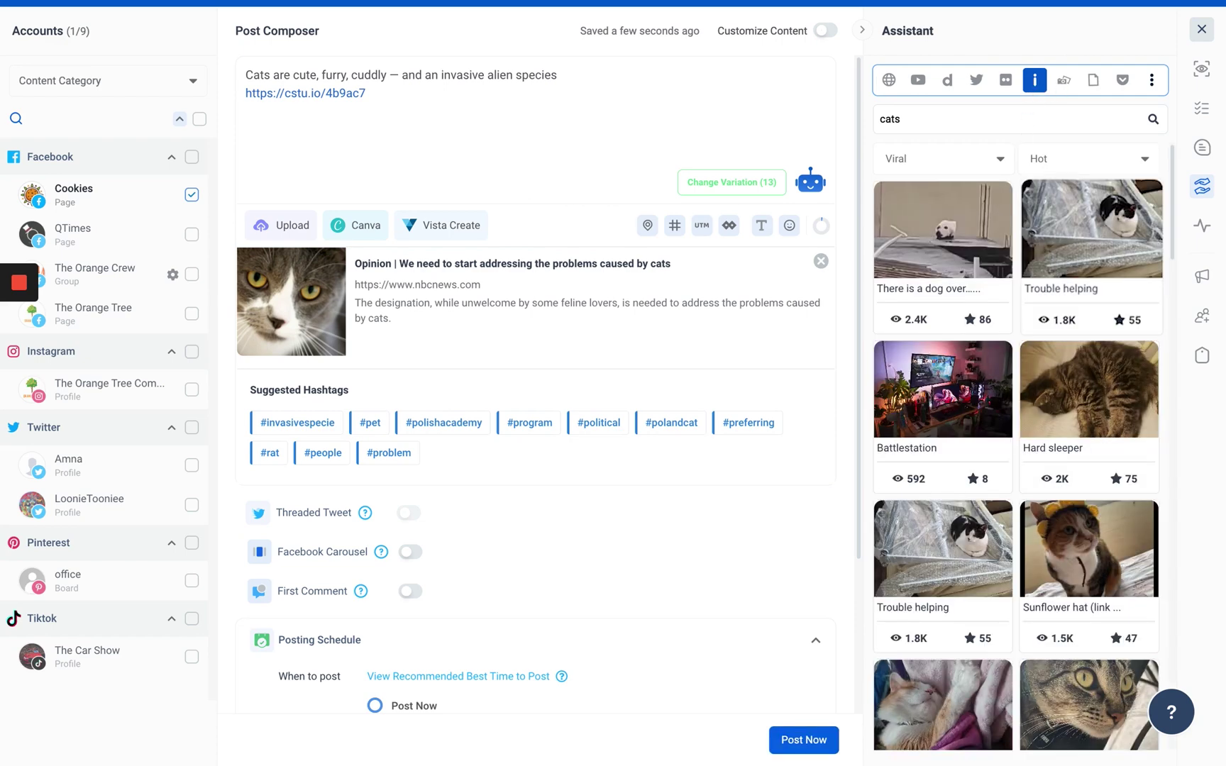
{"action": "left_click_drag", "start_coordinate": [1071, 389], "coordinate": [465, 110]}
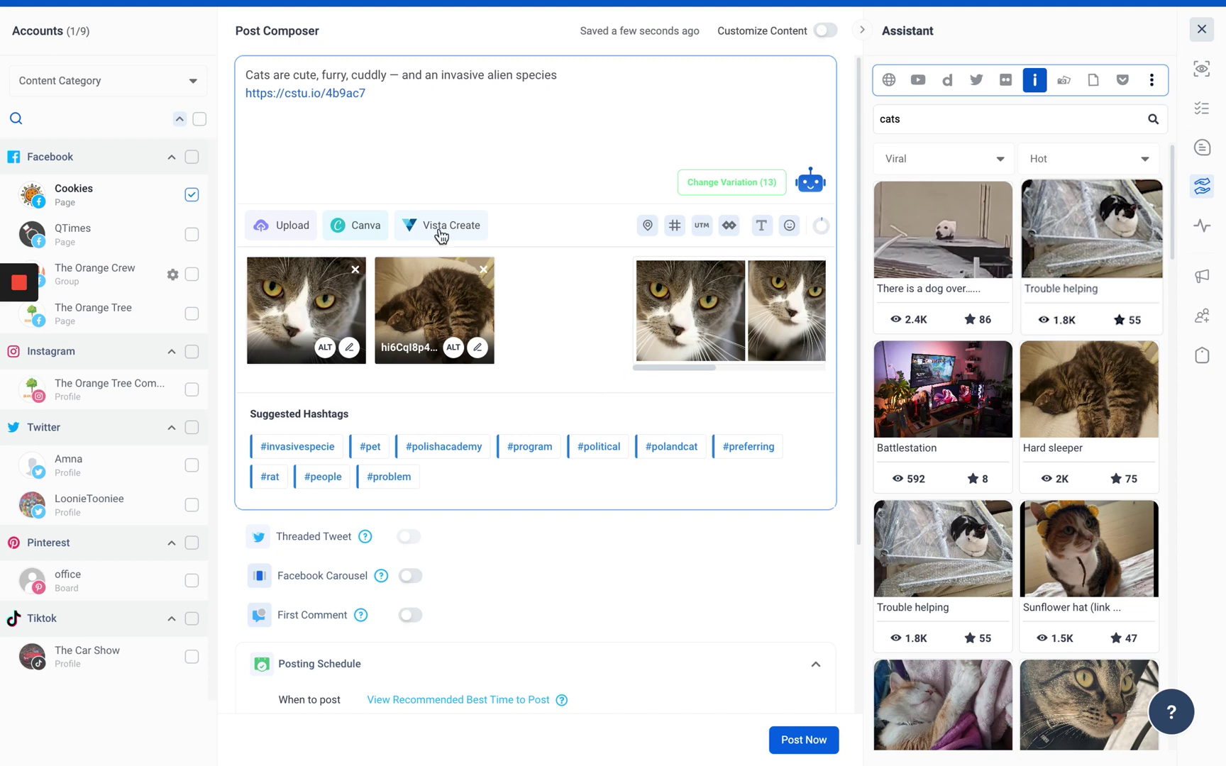
{"action": "scroll", "coordinate": [556, 225], "scroll_direction": "down", "scroll_amount": 5}
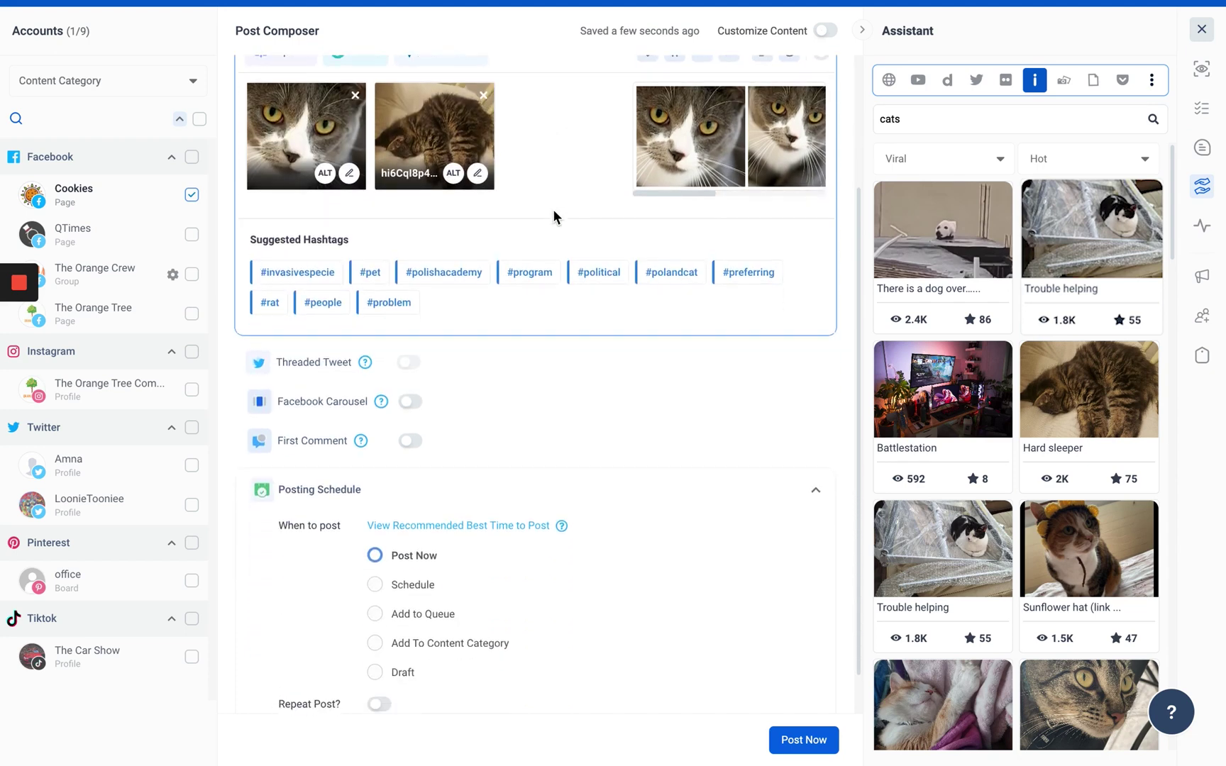
{"action": "left_click", "coordinate": [812, 748]}
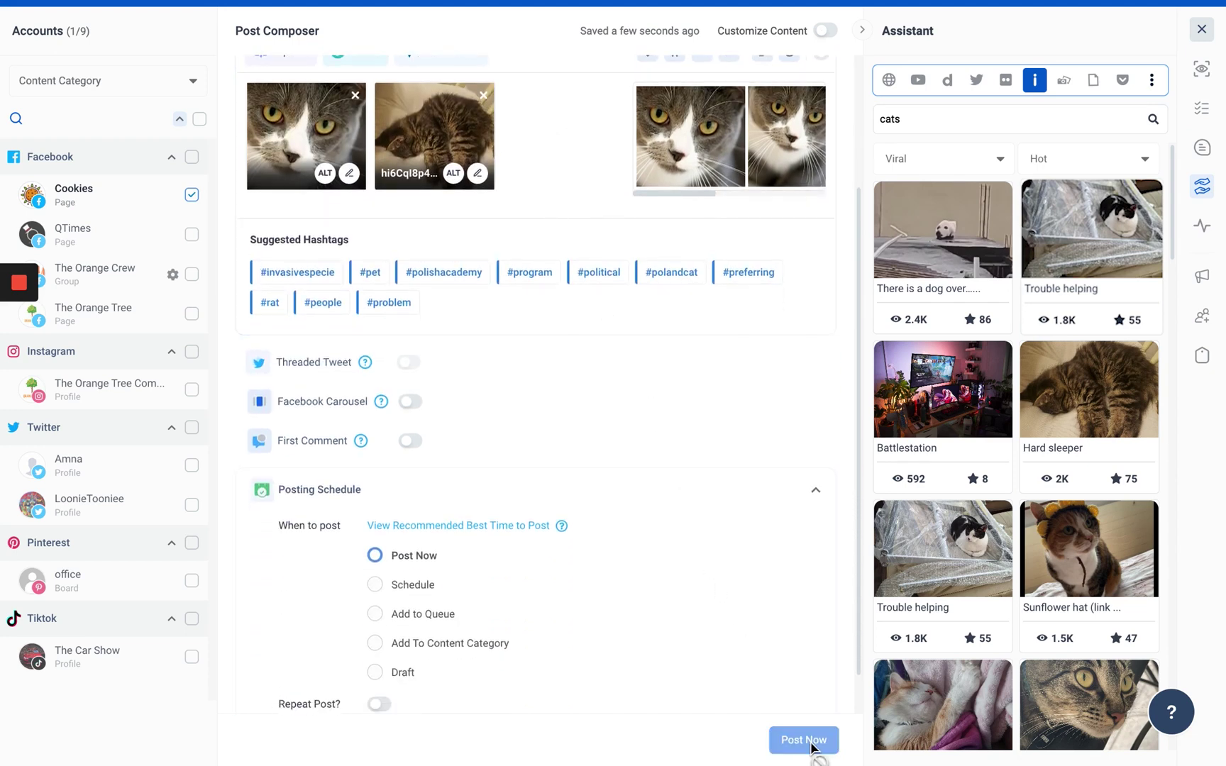